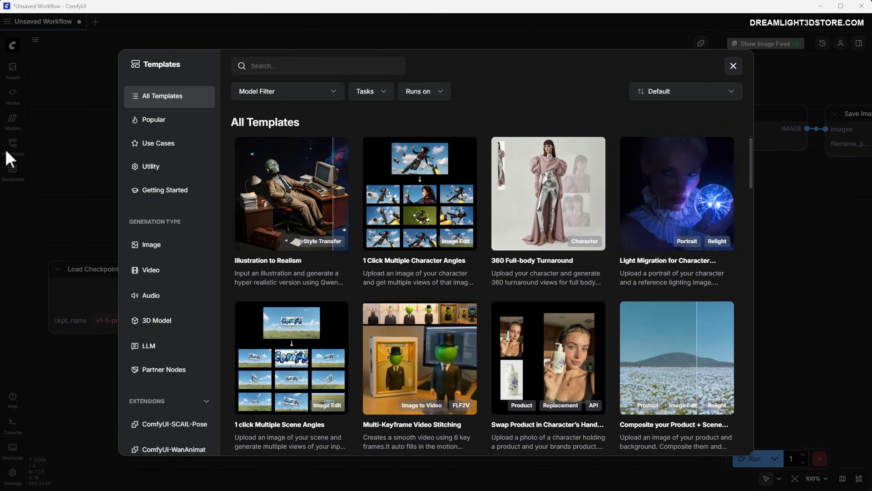
- Filter the templates to video, search for "Wan 2.2" and load the Wan 2.2 14B Image to Video template
left_click(151, 270)
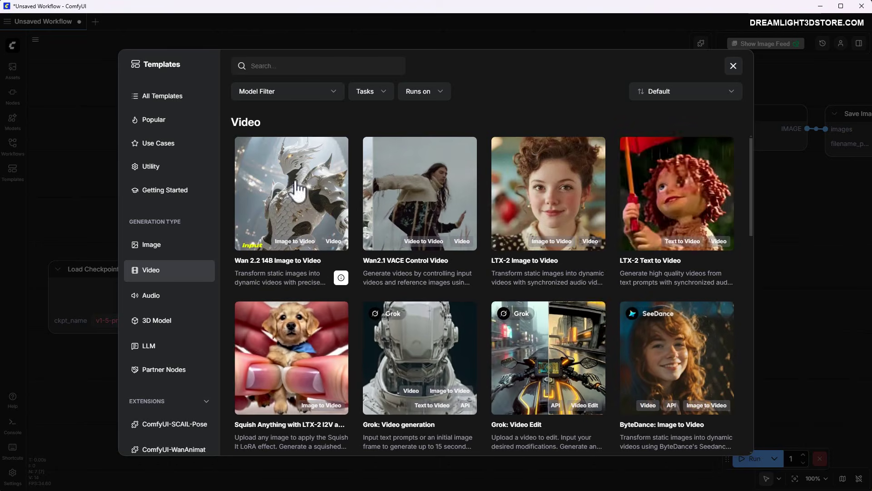
scroll(318, 254, "down", 10)
scroll(424, 220, "up", 6)
scroll(399, 256, "up", 3)
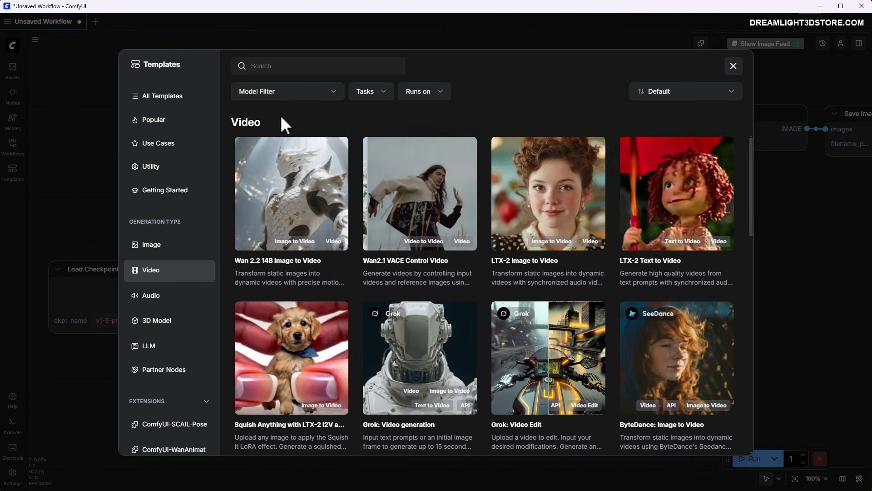
left_click(273, 67)
type("Wan 2.2")
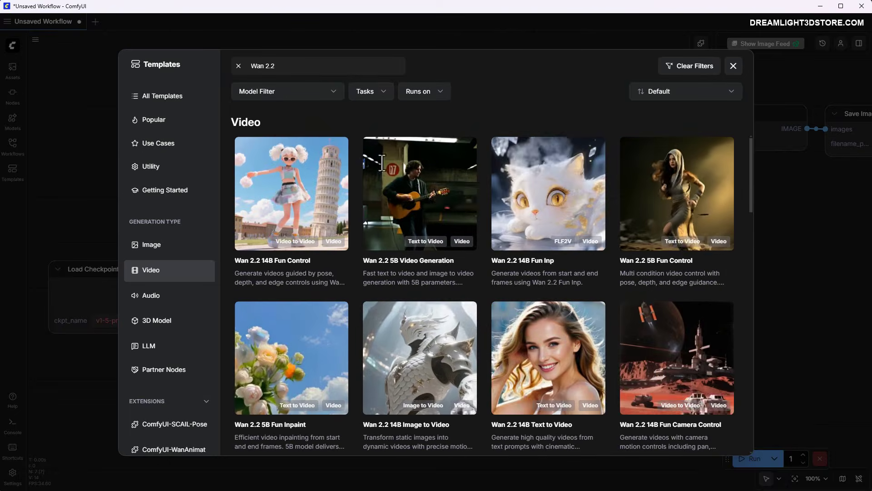
left_click(420, 357)
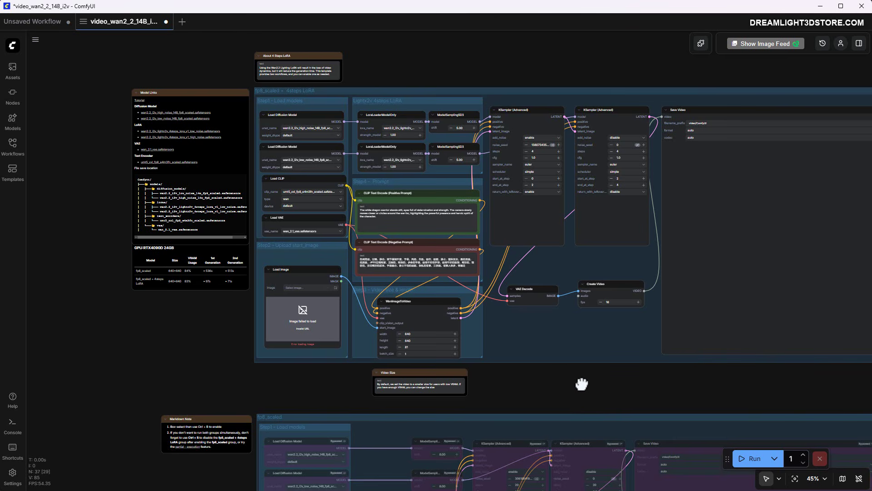
- Load StudioRenderMarina from the DAZ Renders folder as the start image in the Load Image node
left_click_drag(581, 384, 488, 372)
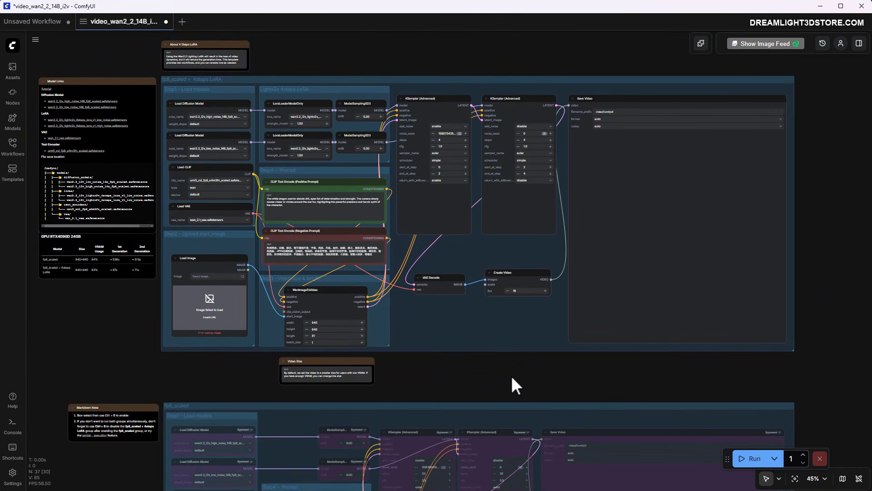
scroll(512, 391, "up", 10)
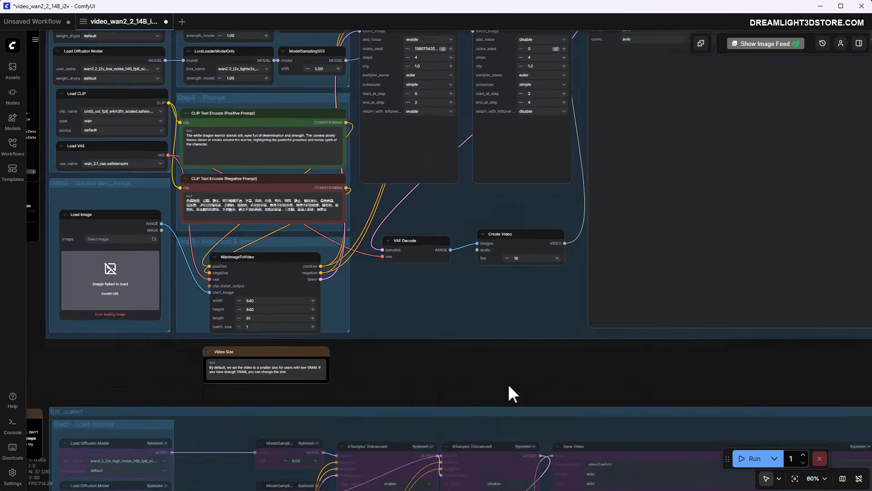
scroll(501, 364, "down", 10)
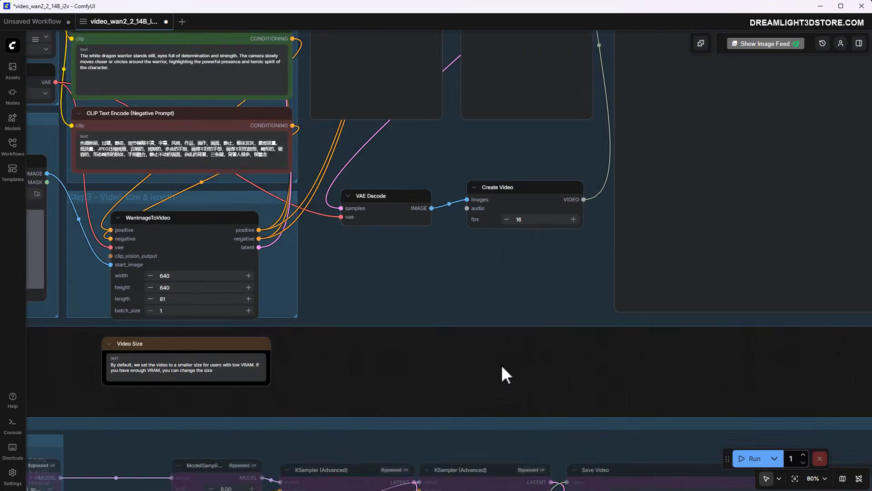
scroll(500, 364, "up", 6)
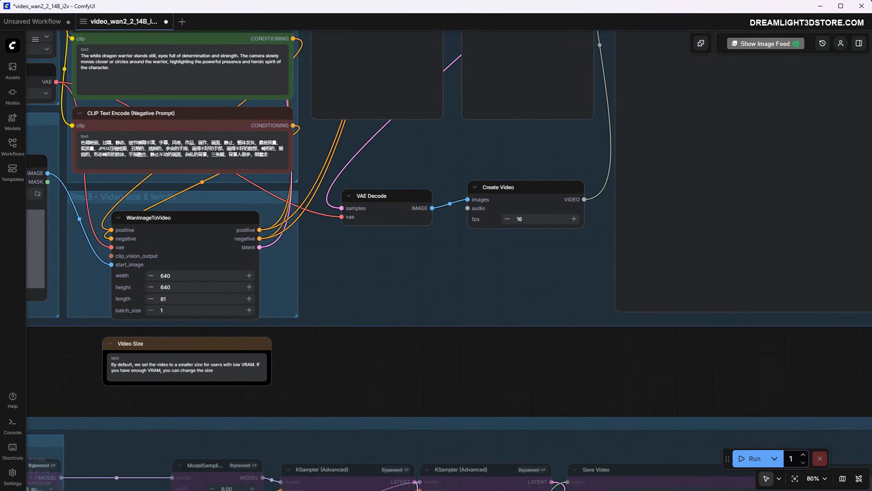
scroll(561, 405, "down", 5)
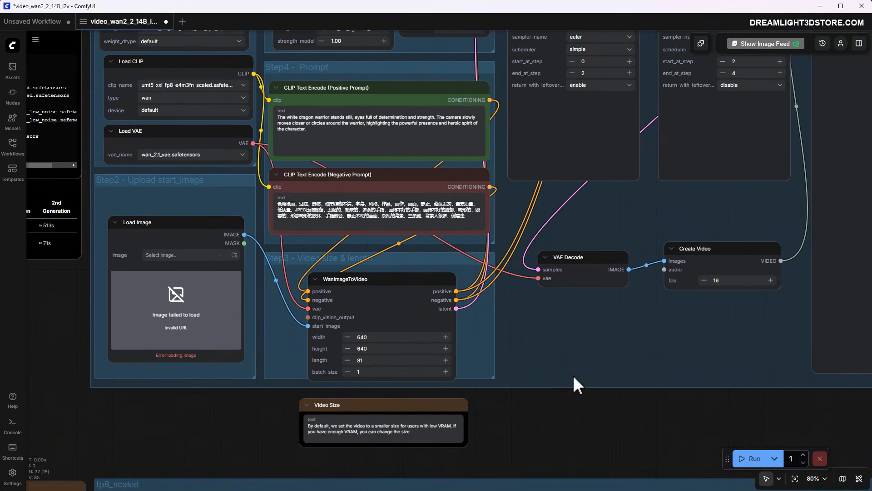
scroll(563, 416, "up", 5)
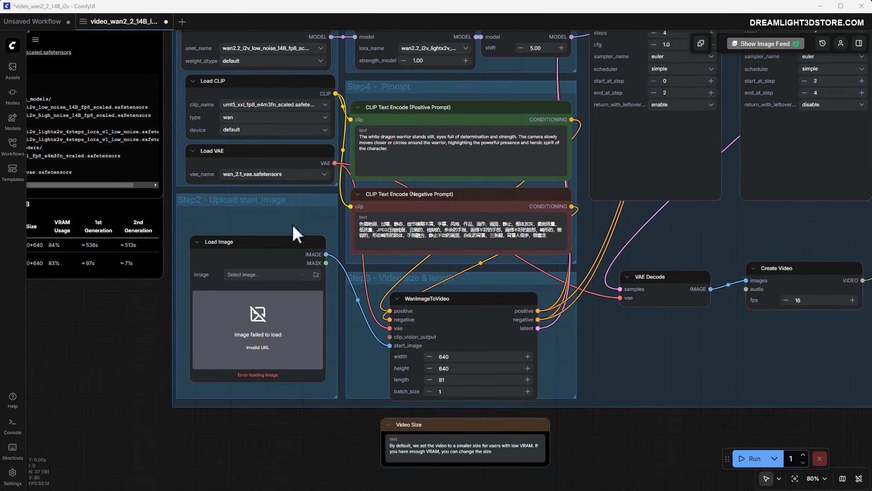
left_click(315, 275)
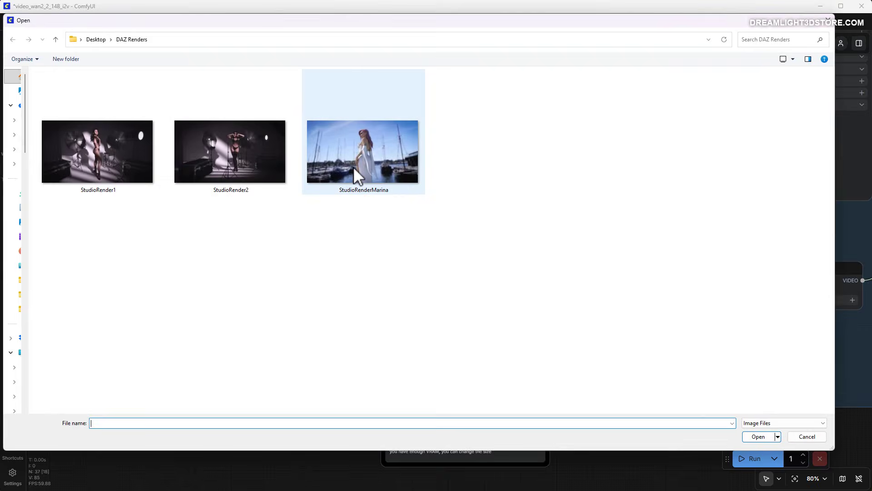
left_click(353, 166)
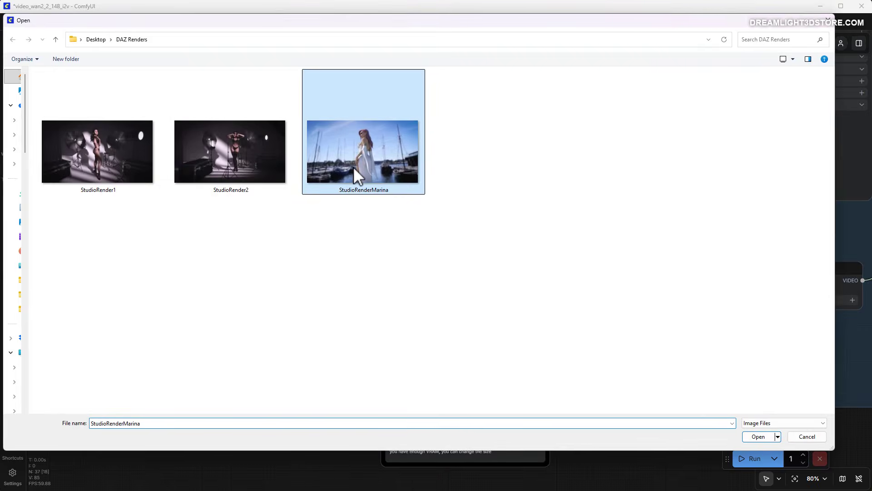
left_click(758, 436)
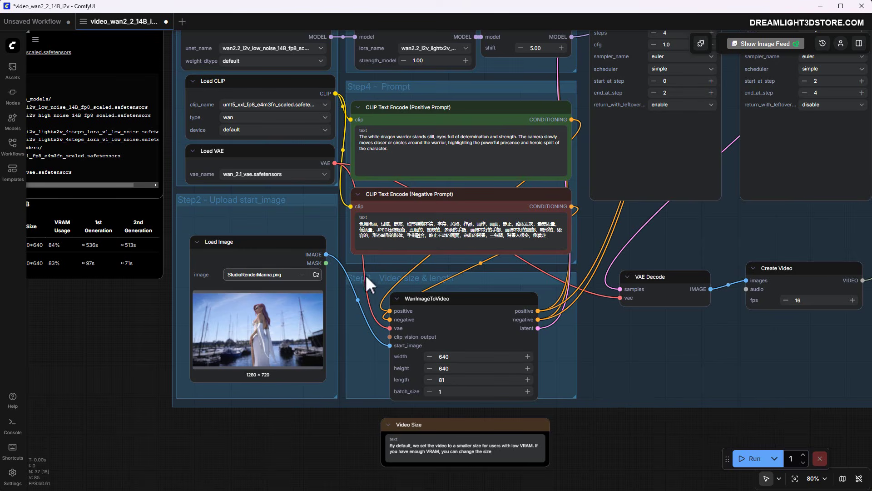
- Set the WanImageToVideo node's width to 1280 and height to 720
scroll(624, 370, "right", 5)
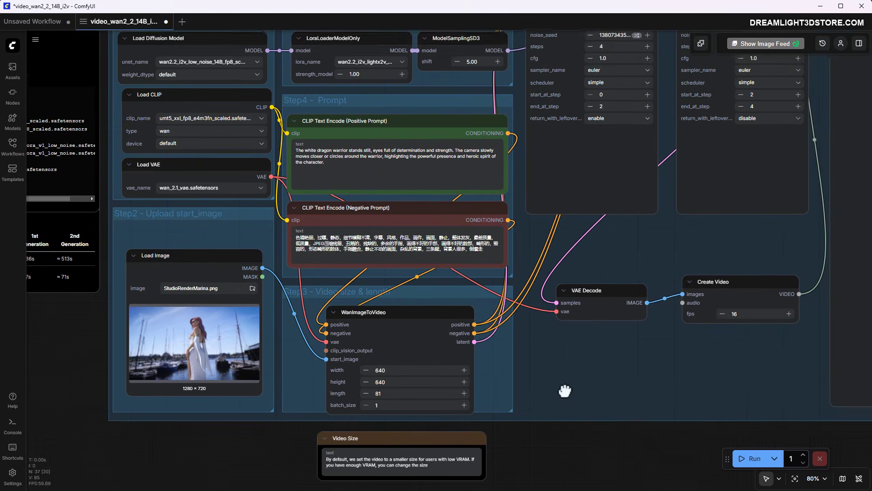
left_click(374, 370)
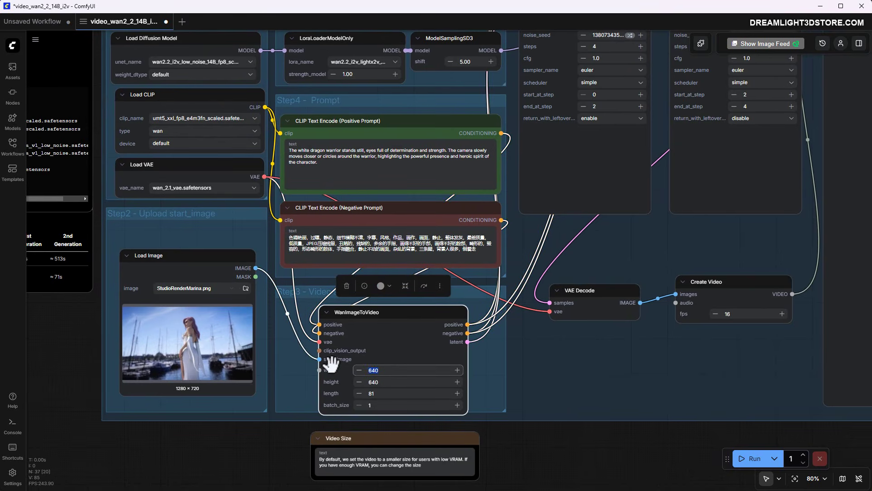
type("1280")
left_click(377, 382)
type("720")
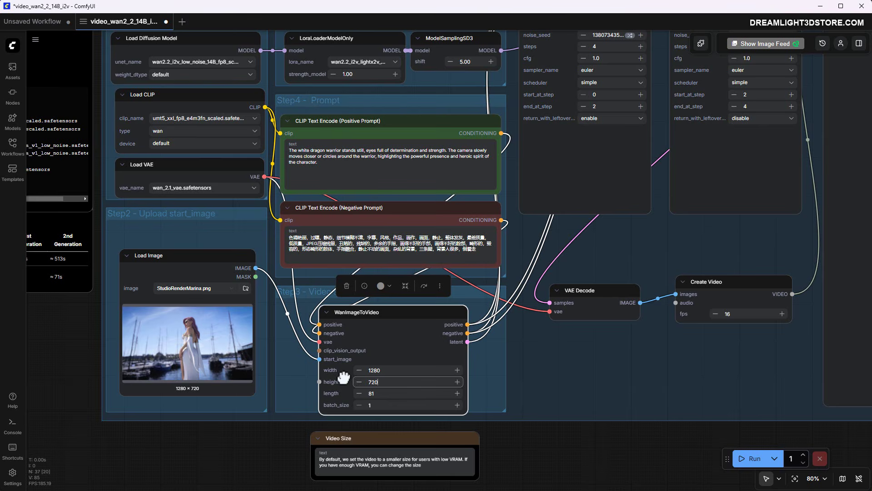
- Try widths of 1312 and 1264 on the WanImageToVideo node, finishing with its width at 1280
left_click(457, 370)
left_click(457, 371)
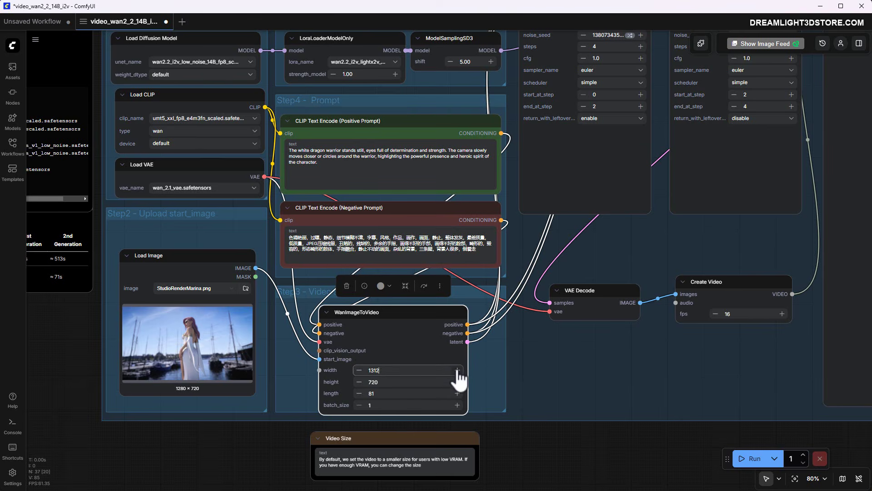
left_click(370, 372)
type("1264")
key("BackSpace")
key("BackSpace")
type("80")
- Set the WanImageToVideo node's width to 1920 and enter 1080 as its height
key("BackSpace")
key("BackSpace")
key("BackSpace")
type("920")
key("Tab")
type("1080")
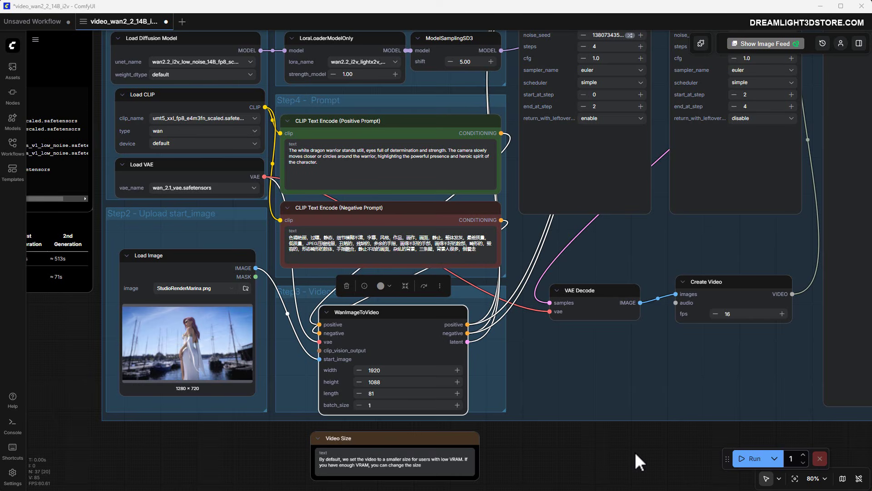
- Examine the length setting of the WanImageToVideo node and the fps setting of the Create Video node
scroll(148, 490, "up", 5)
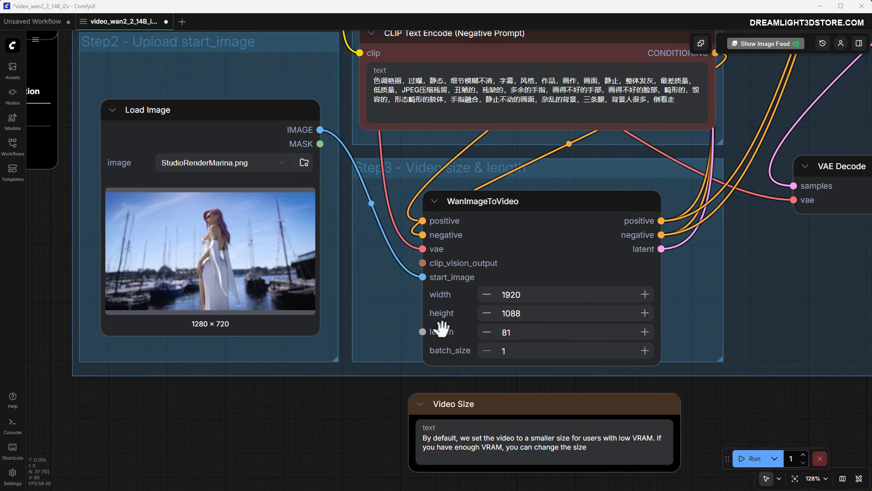
left_click(527, 334)
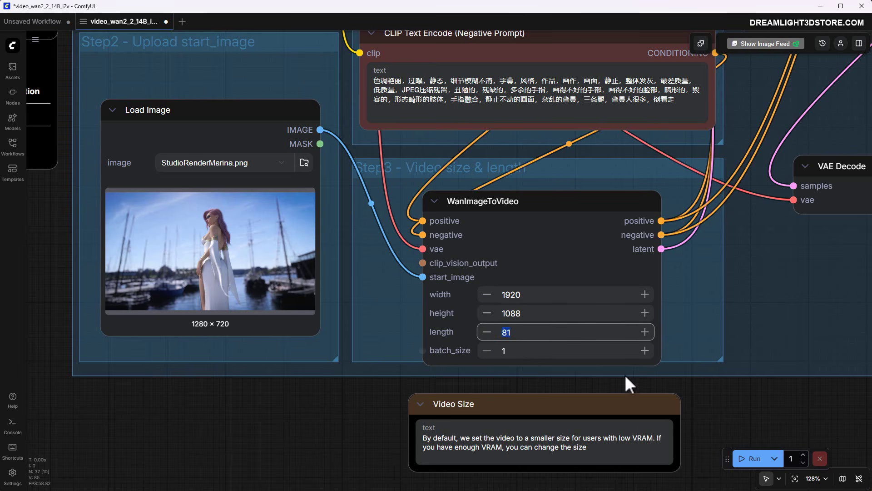
left_click(702, 391)
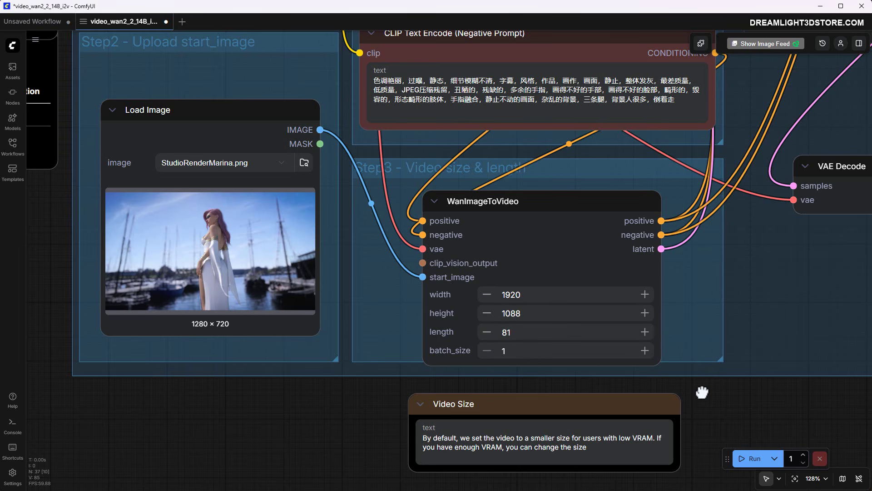
left_click_drag(772, 308, 424, 333)
left_click_drag(571, 325, 351, 350)
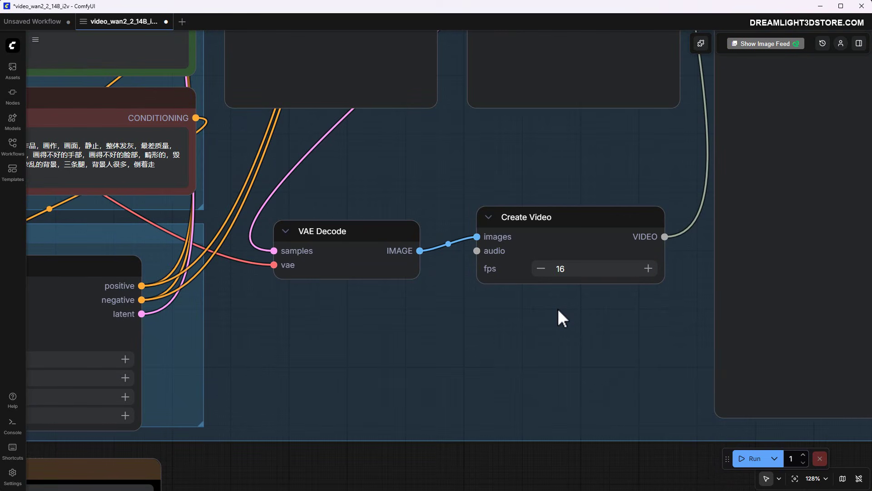
scroll(510, 293, "left", 5)
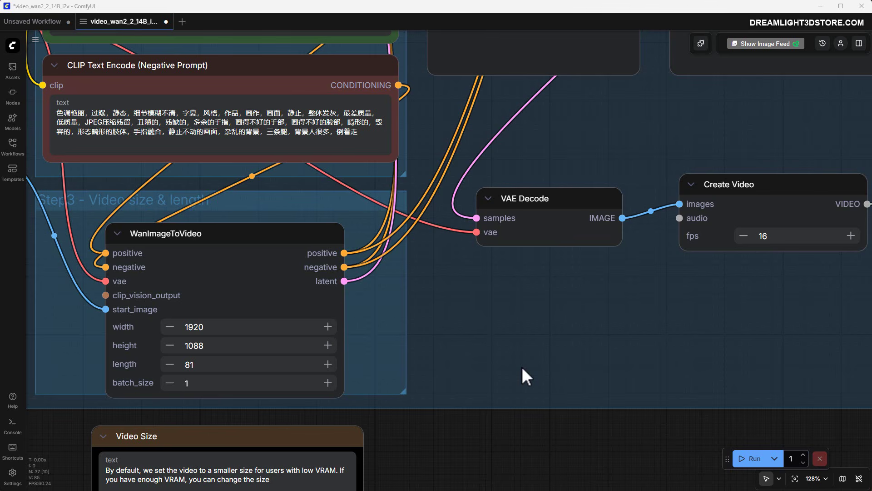
- Set the WanImageToVideo node's width to 640 and height to 368
left_click_drag(502, 415, 565, 395)
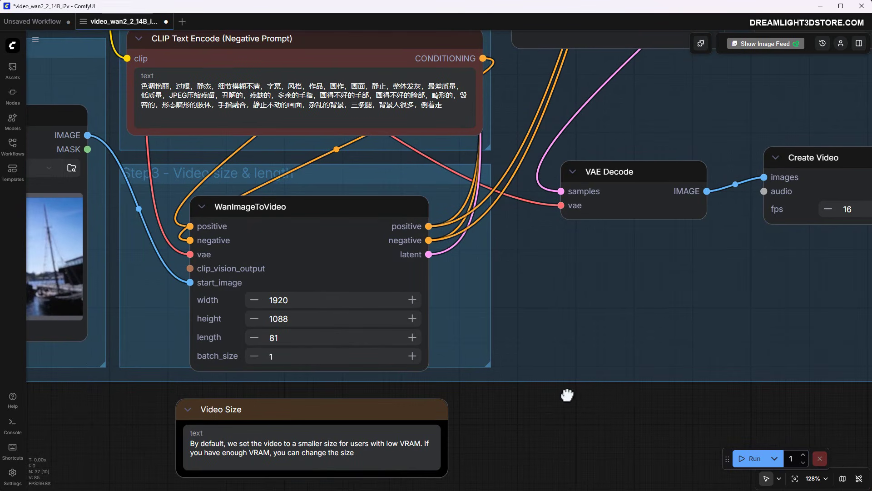
left_click(317, 299)
type("640")
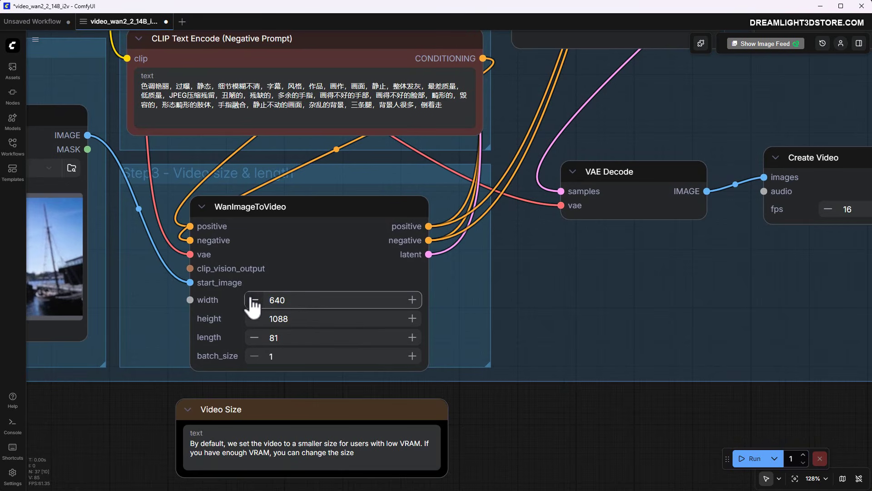
key("Tab")
type("368")
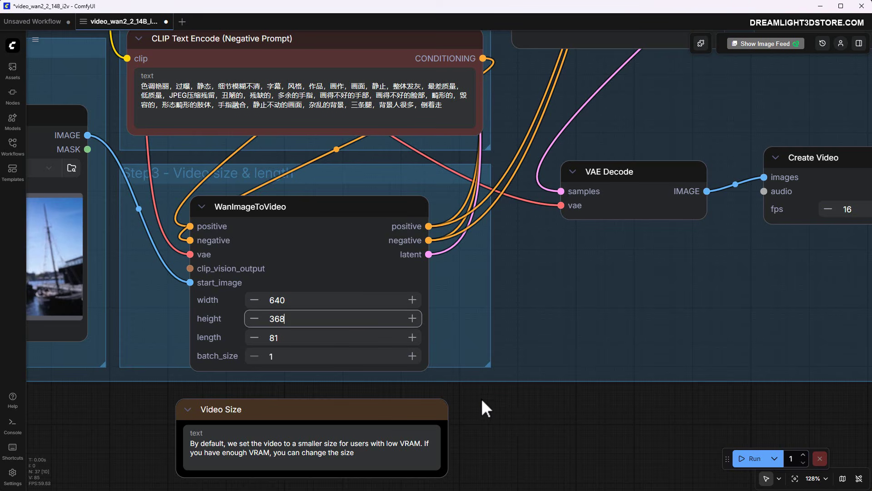
- Lower the Create Video node's frame rate to 15 fps
left_click_drag(523, 423, 675, 435)
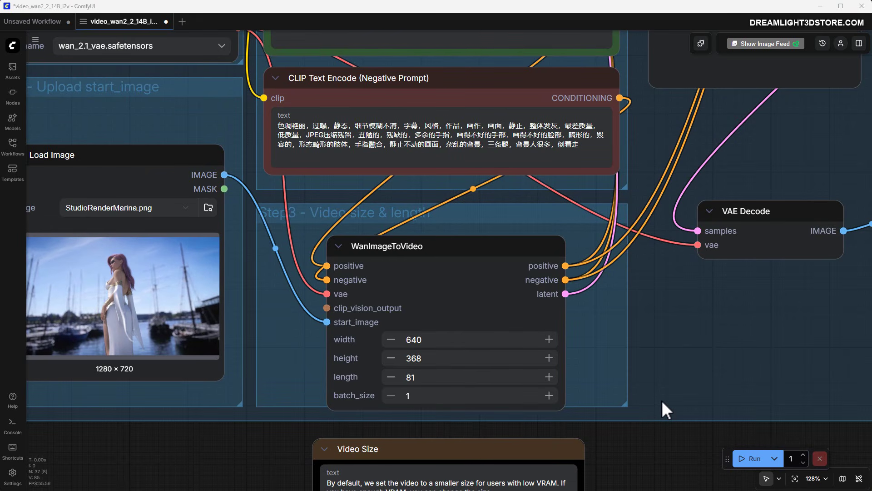
left_click_drag(687, 401, 640, 381)
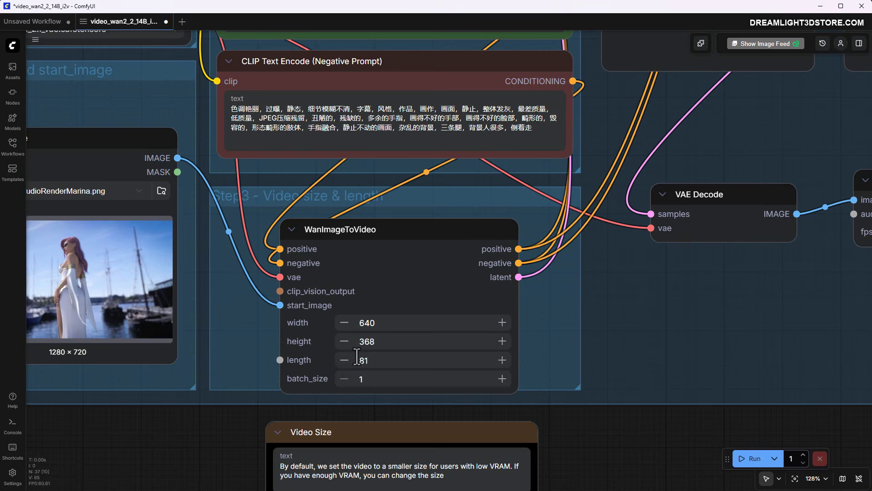
scroll(685, 374, "right", 10)
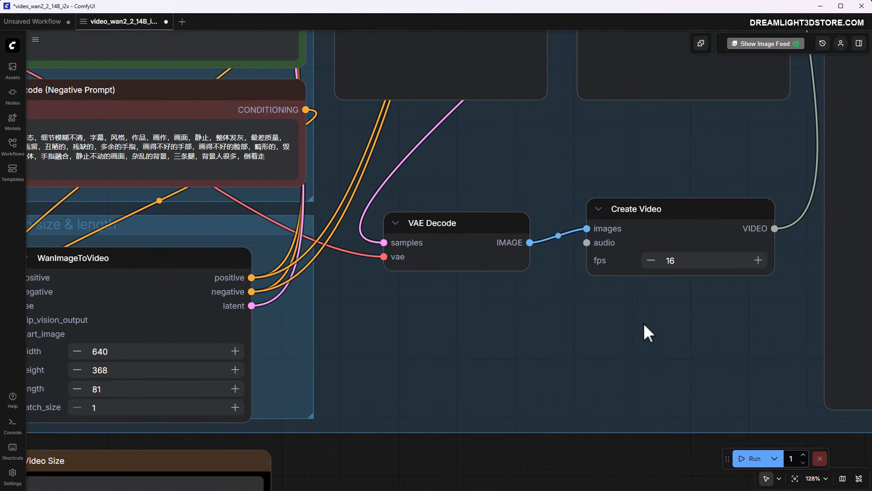
scroll(643, 323, "up", 3)
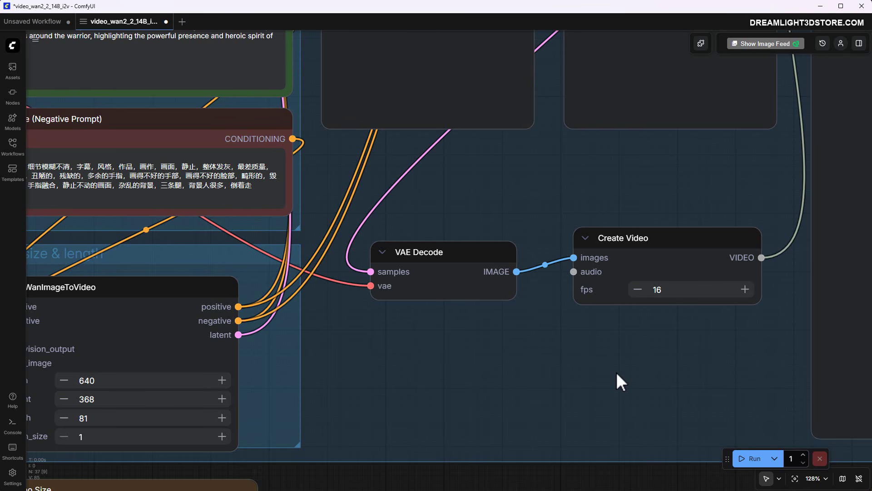
left_click(638, 290)
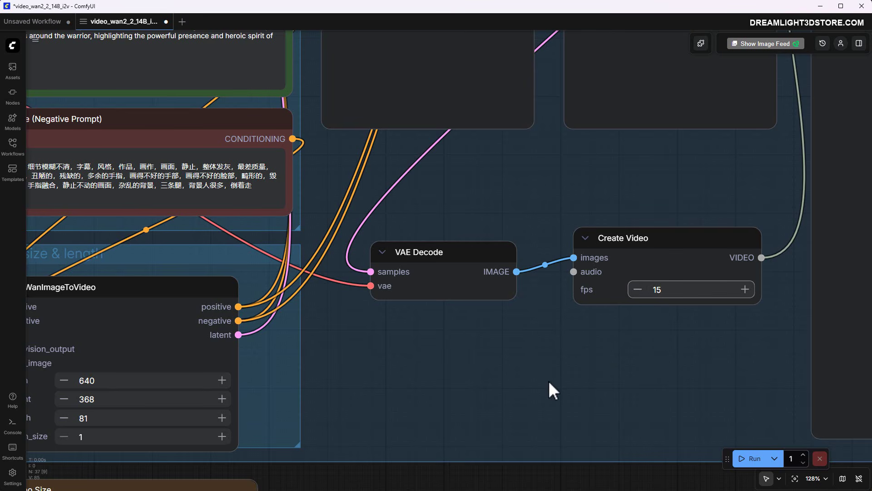
- Raise the Create Video node's frame rate to 20 fps
scroll(492, 389, "down", 1)
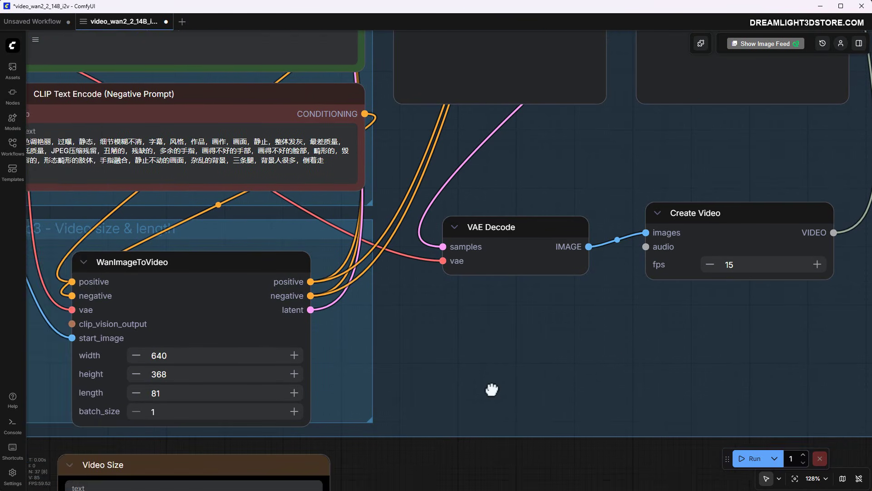
scroll(418, 409, "up", 1)
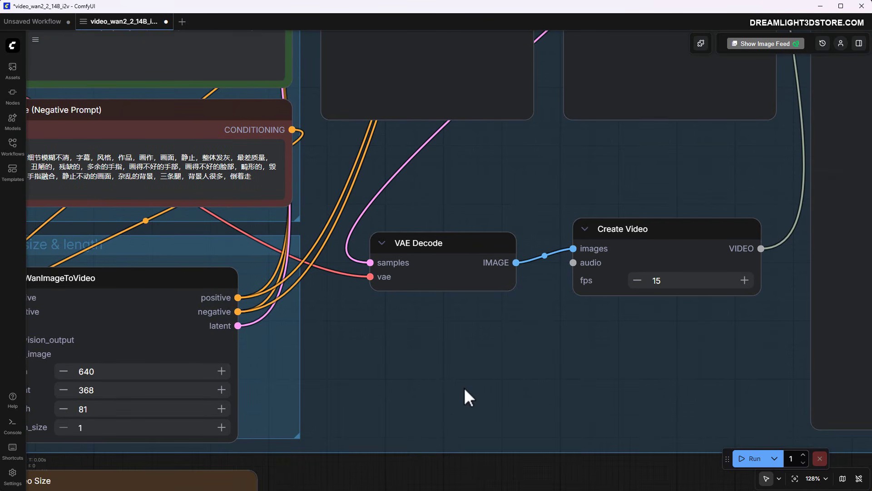
scroll(509, 389, "right", 2)
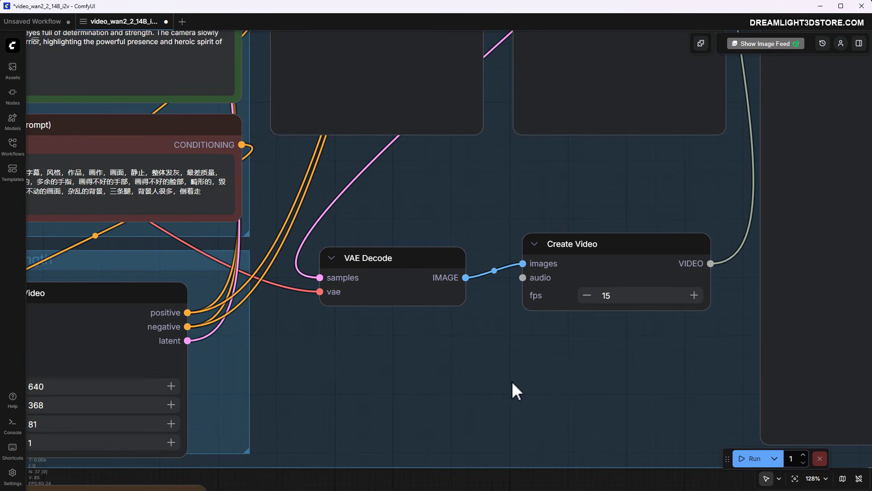
left_click(694, 295)
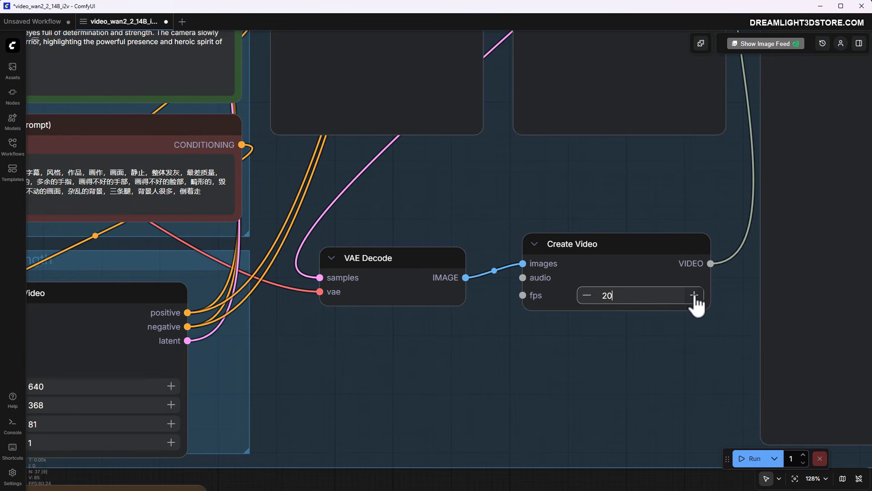
- Set the Create Video node's frame rate to 15 fps
key("BackSpace")
key("BackSpace")
type("15")
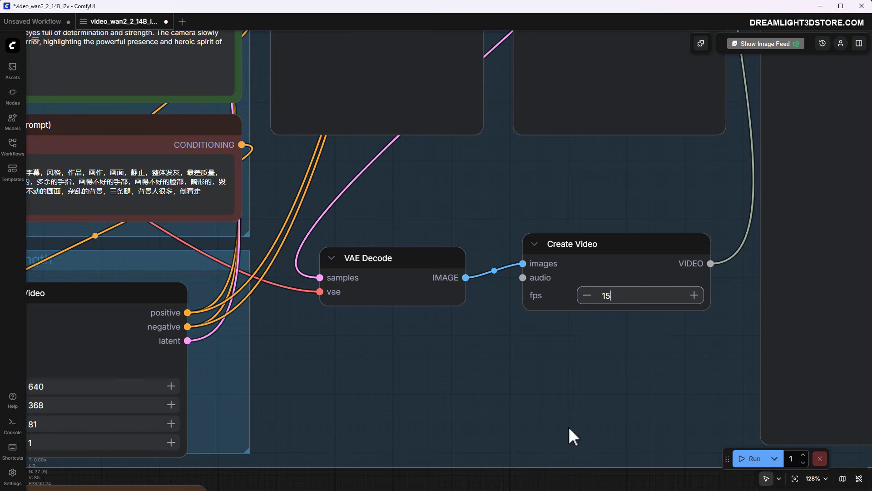
left_click(587, 296)
left_click(693, 295)
left_click(693, 296)
left_click(586, 296)
- Set the Save Video node's format to mp4 and its codec to h264
left_click_drag(298, 415, 654, 352)
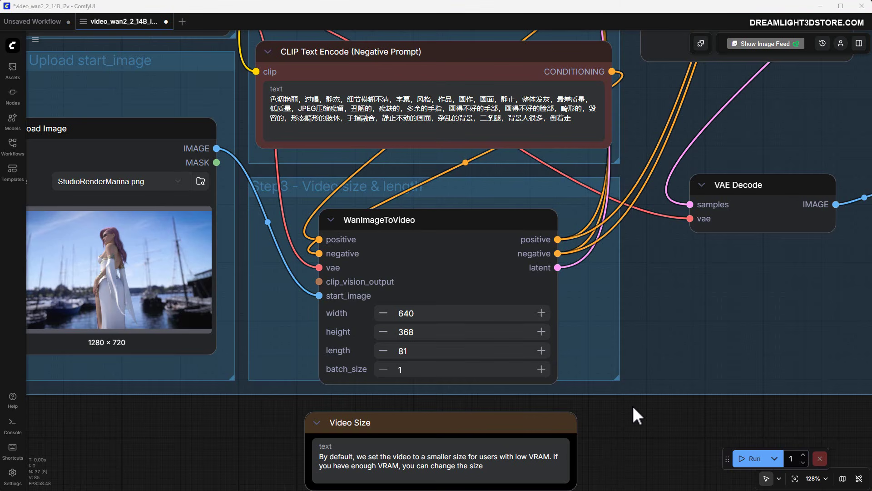
scroll(683, 350, "down", 5)
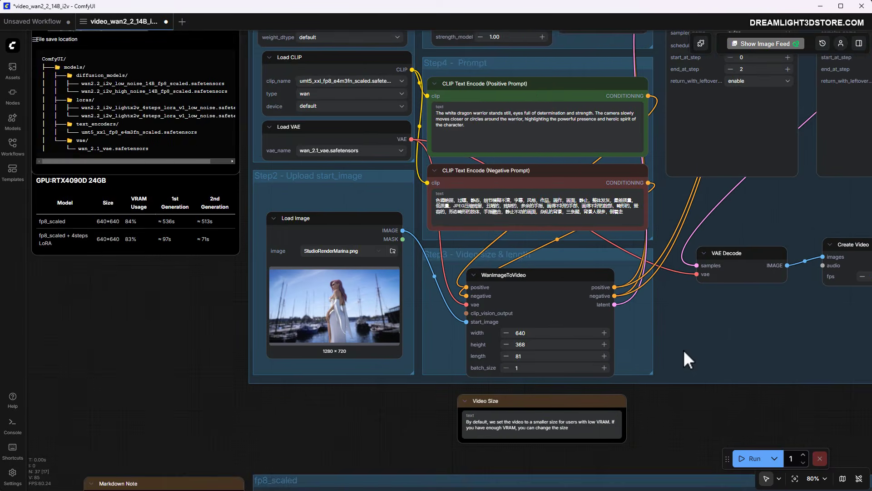
left_click_drag(691, 335, 609, 356)
left_click_drag(666, 268, 170, 347)
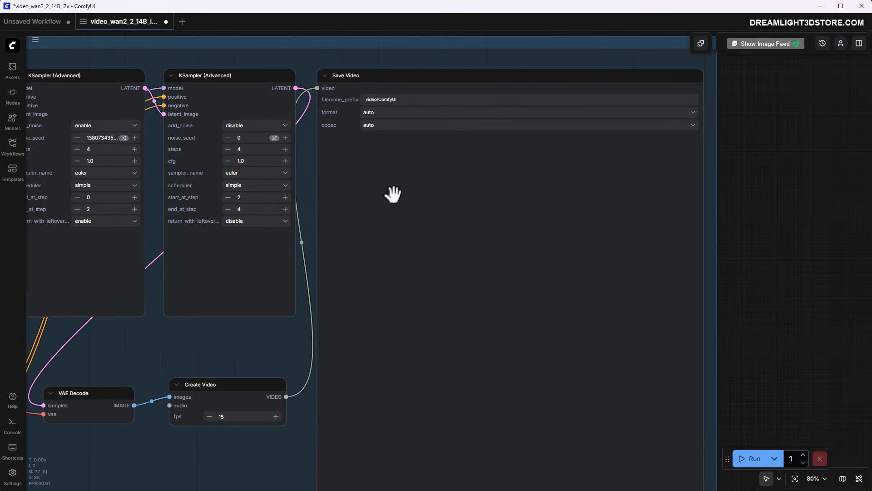
left_click(393, 113)
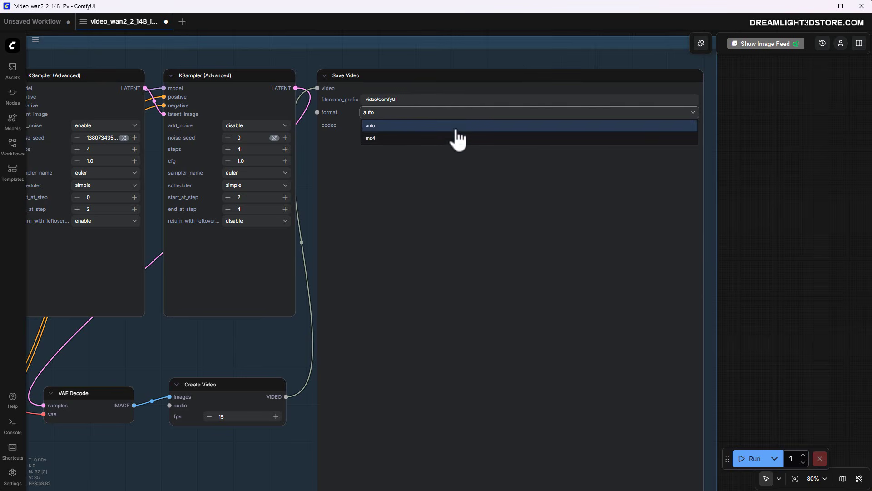
left_click(370, 138)
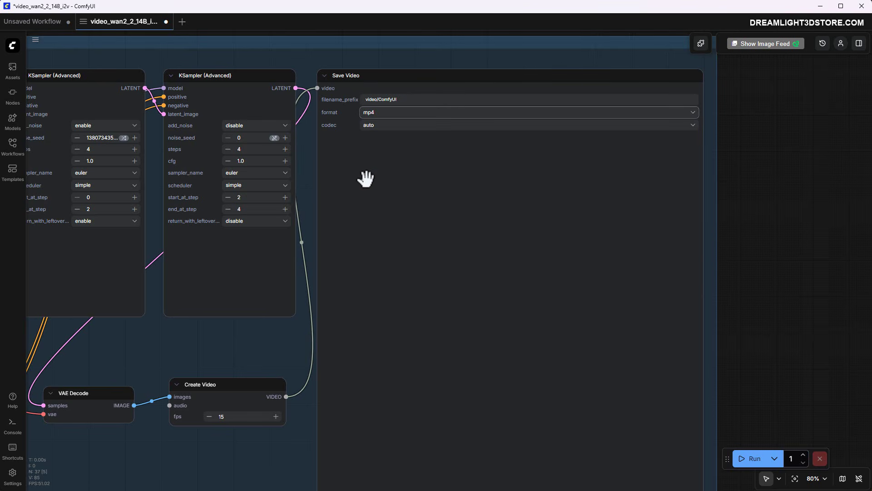
left_click(383, 140)
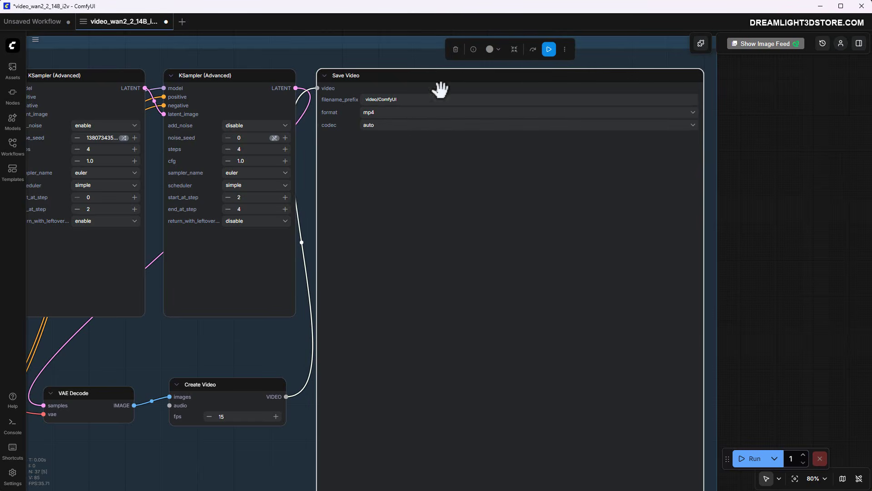
left_click(383, 127)
left_click(394, 150)
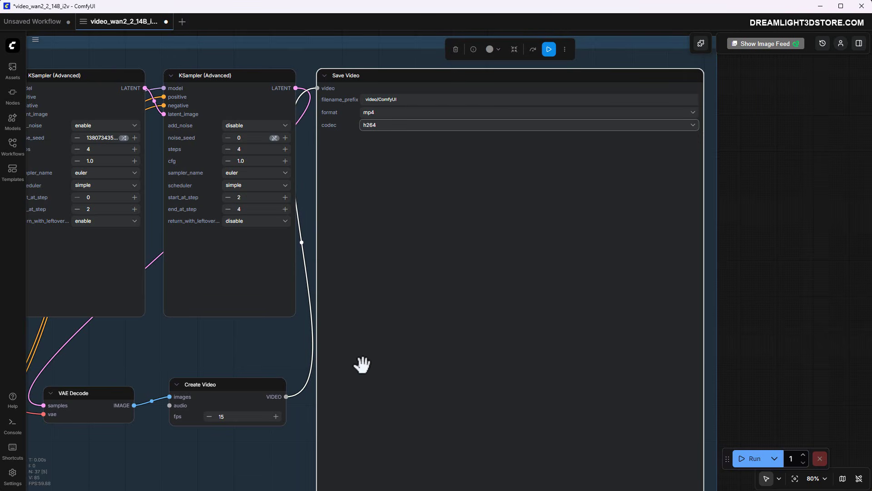
- Clear the default text from the positive prompt node
left_click_drag(199, 360, 672, 316)
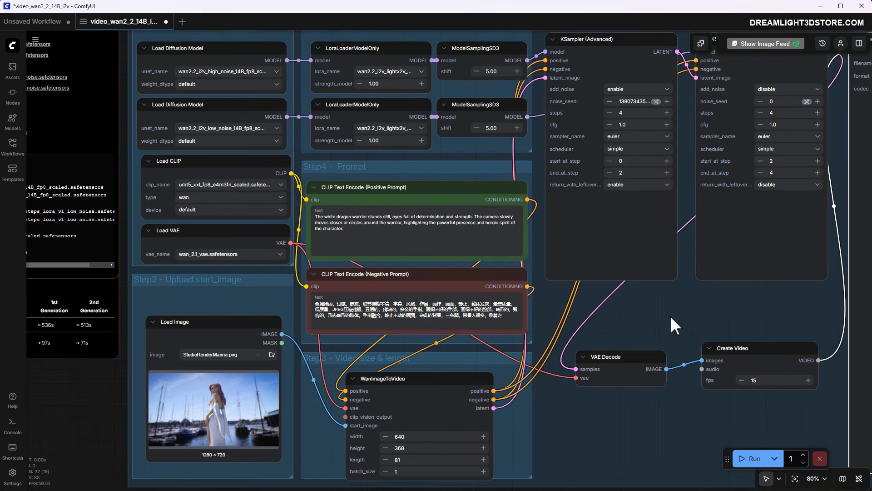
left_click_drag(344, 229, 316, 218)
key("BackSpace")
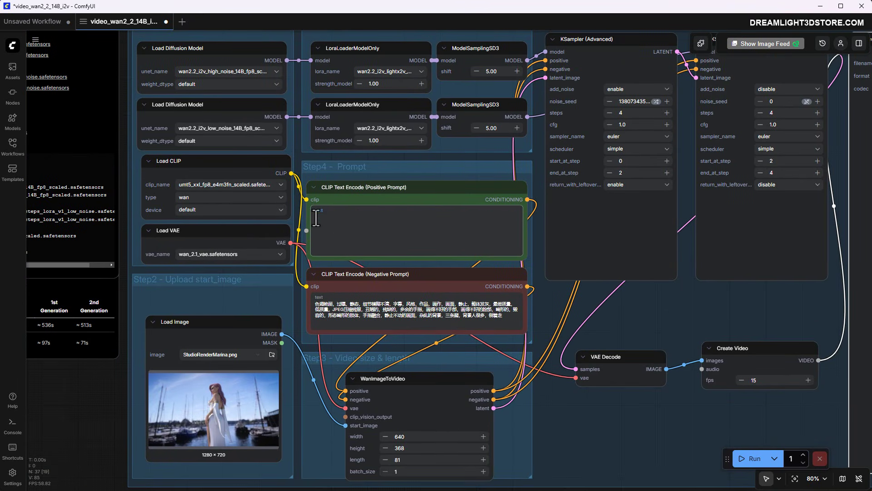
- Examine the positive and negative prompt nodes together with the loaded start image
scroll(615, 317, "up", 3)
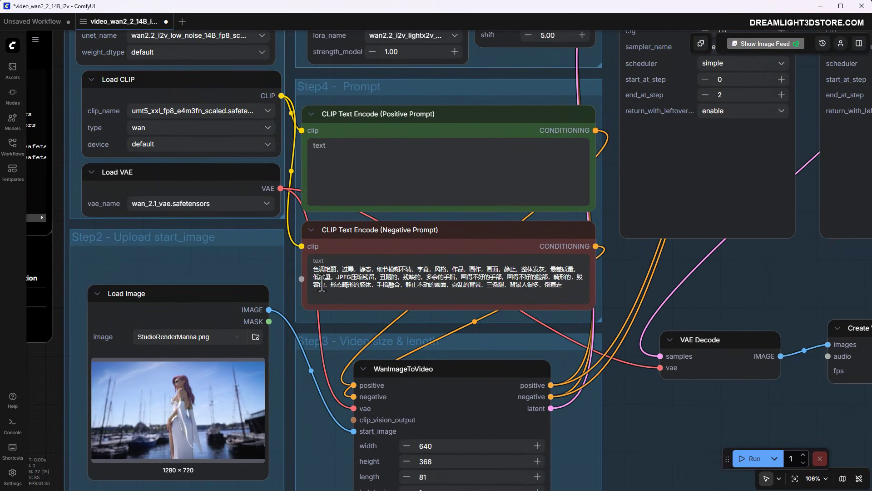
scroll(754, 283, "up", 2)
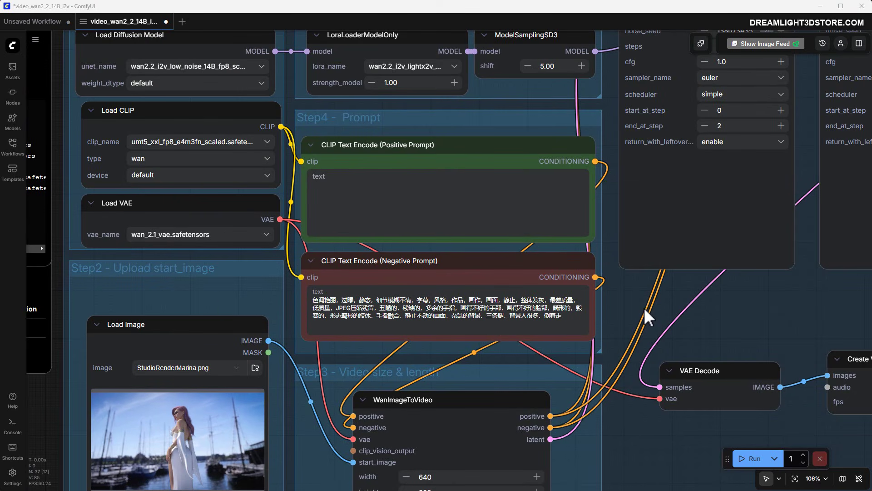
left_click(326, 195)
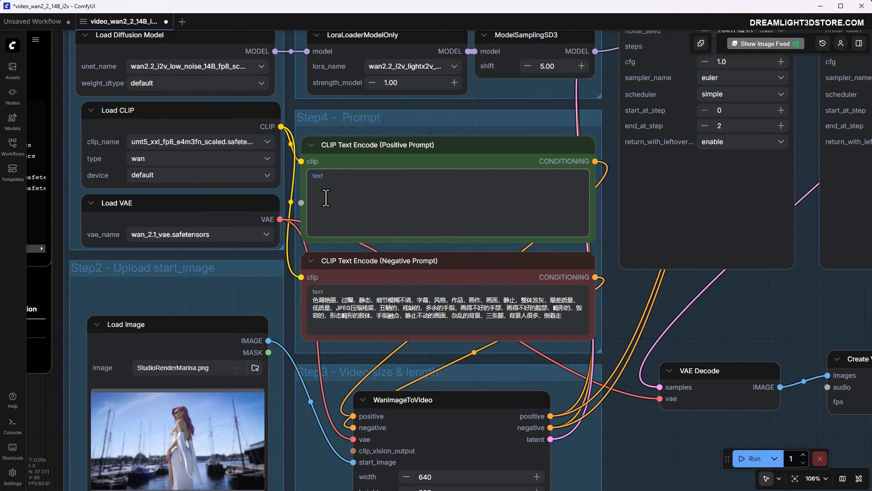
left_click_drag(734, 328, 756, 283)
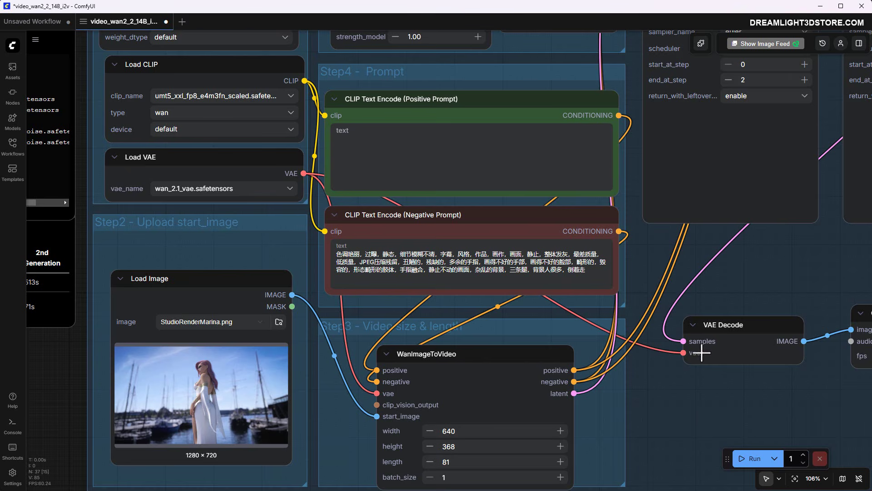
scroll(727, 345, "up", 5)
scroll(743, 396, "down", 4)
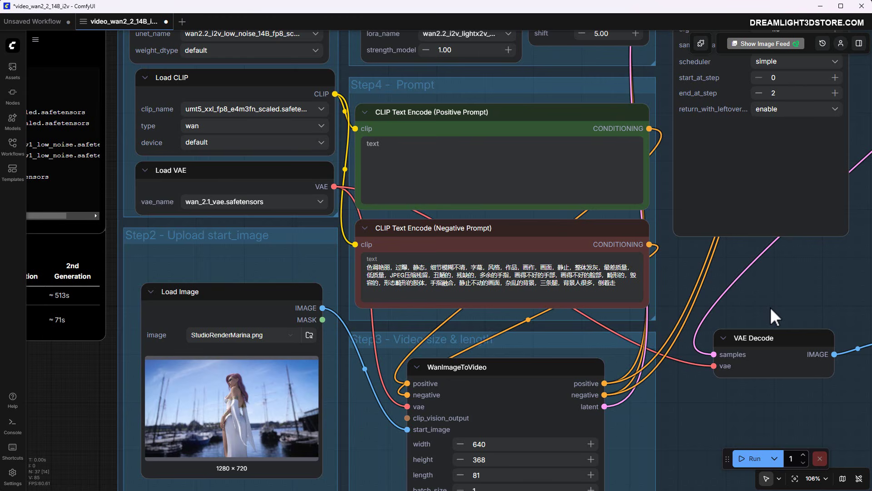
scroll(770, 303, "up", 3)
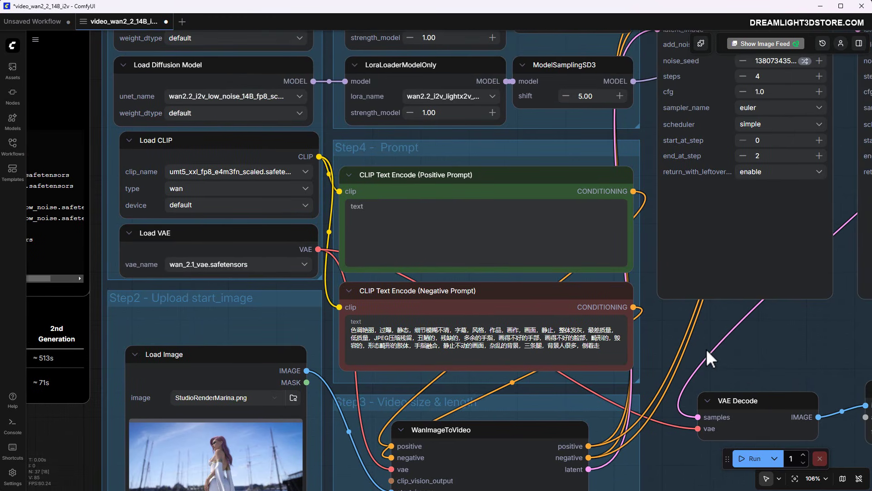
scroll(727, 350, "down", 2)
- Enter the positive prompt "Woman turns towards camera and smiles. Camera moves slowly forward towards her."
left_click(355, 181)
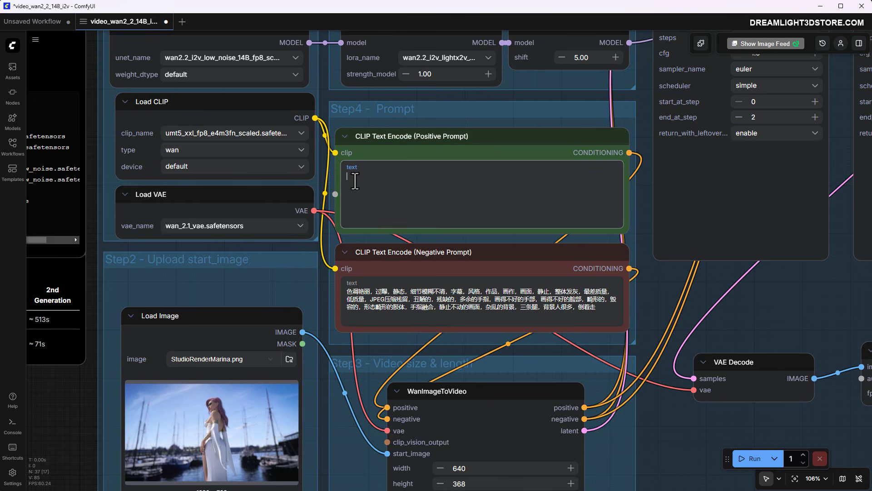
type("Woman turns towards camera and smiles. Cam")
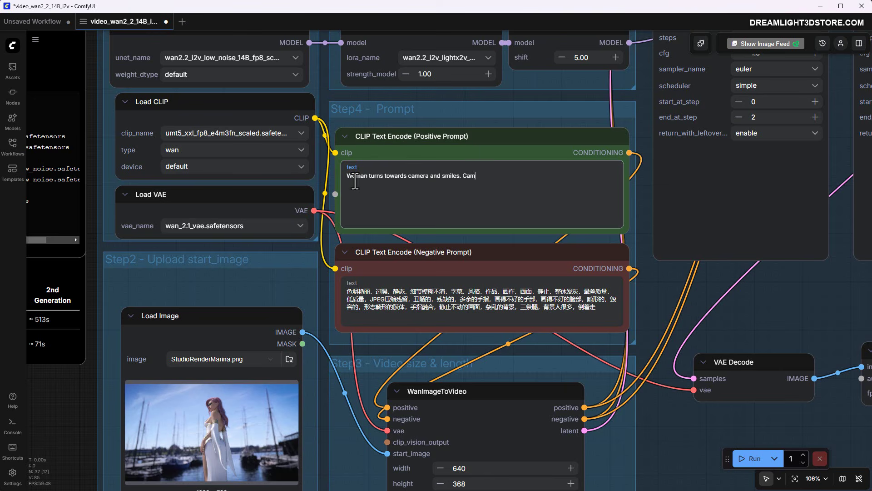
type("era moves slowly")
type(" towar")
key("BackSpace")
key("BackSpace")
key("BackSpace")
key("BackSpace")
key("BackSpace")
key("BackSpace")
type("forward towartds her.")
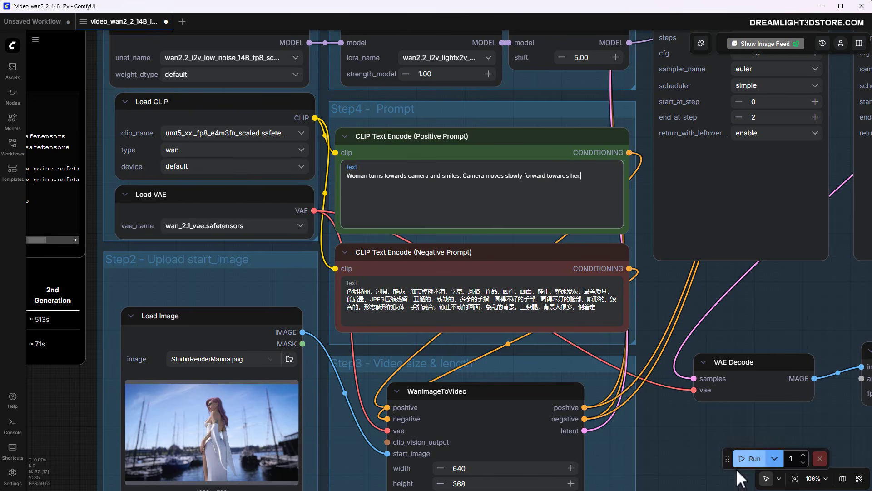
- Run the workflow and check the media assets for generated files
left_click(750, 459)
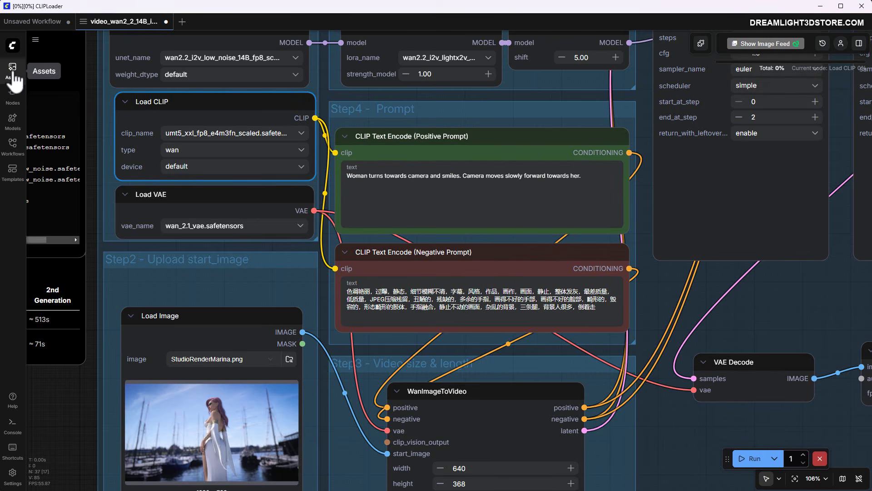
left_click(13, 77)
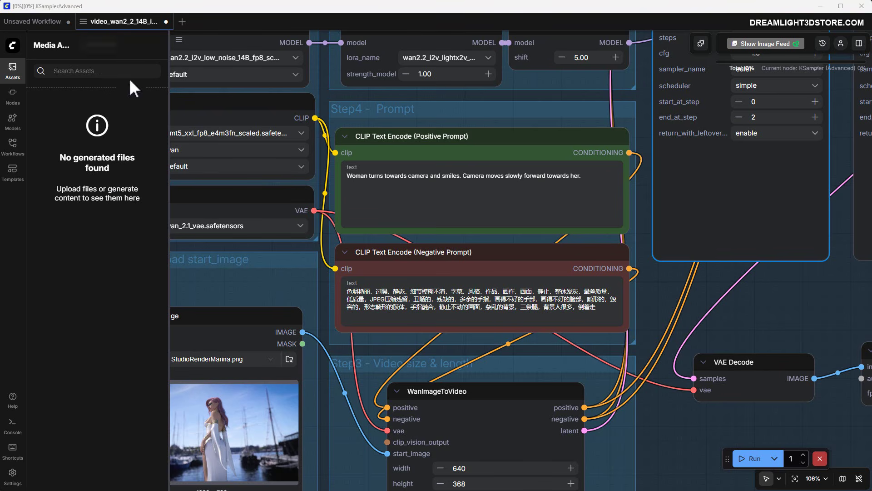
left_click(14, 68)
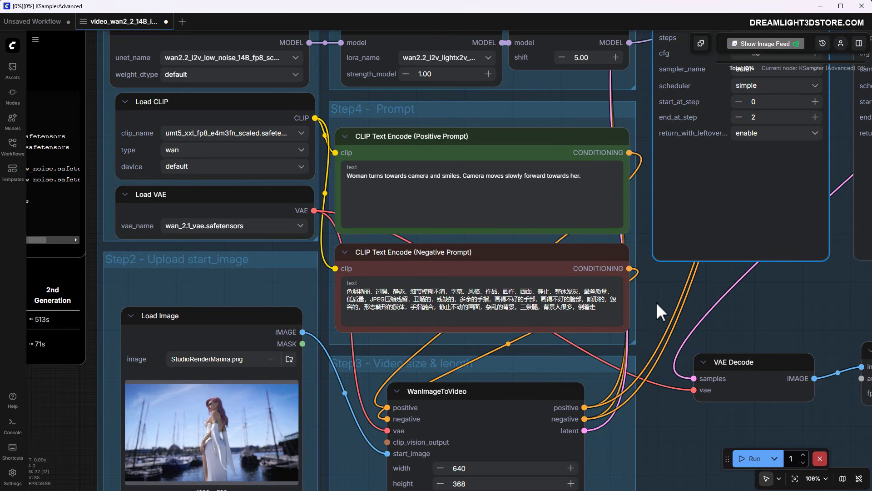
- Change the first sentence of the positive prompt to "Woman stands idle."
left_click_drag(656, 302, 680, 313)
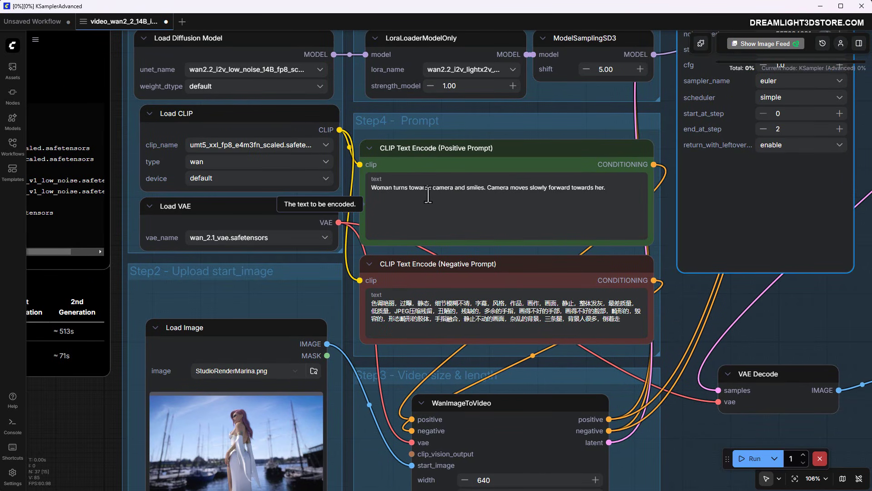
left_click(404, 188)
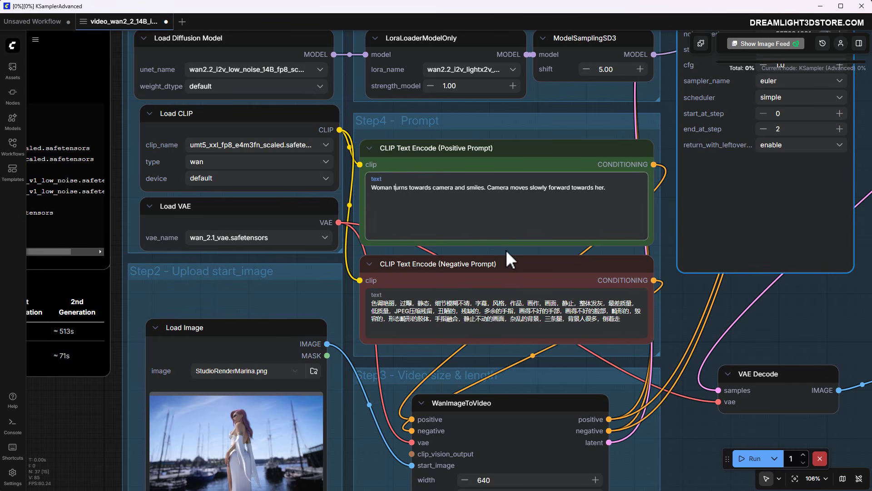
type("stnads idle")
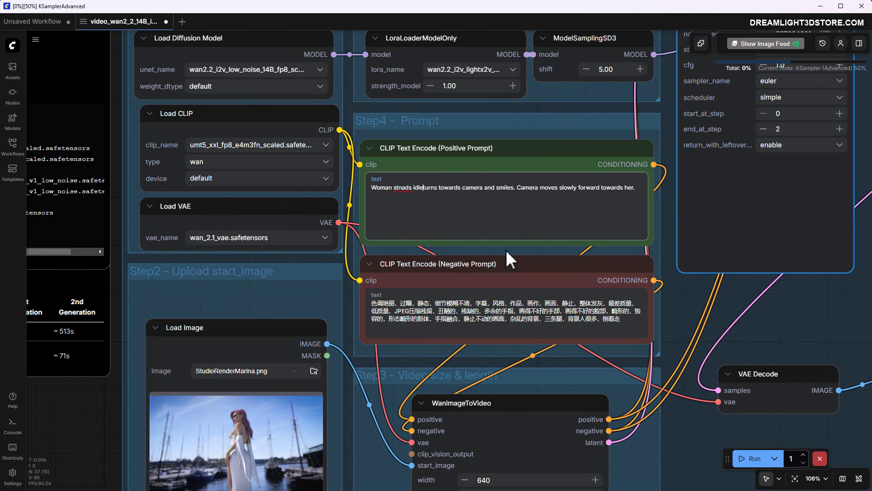
key("Left")
key("Left")
key("Left")
key("Left")
key("Left")
key("Left")
key("Left")
key("Left")
key("Left")
type("ands")
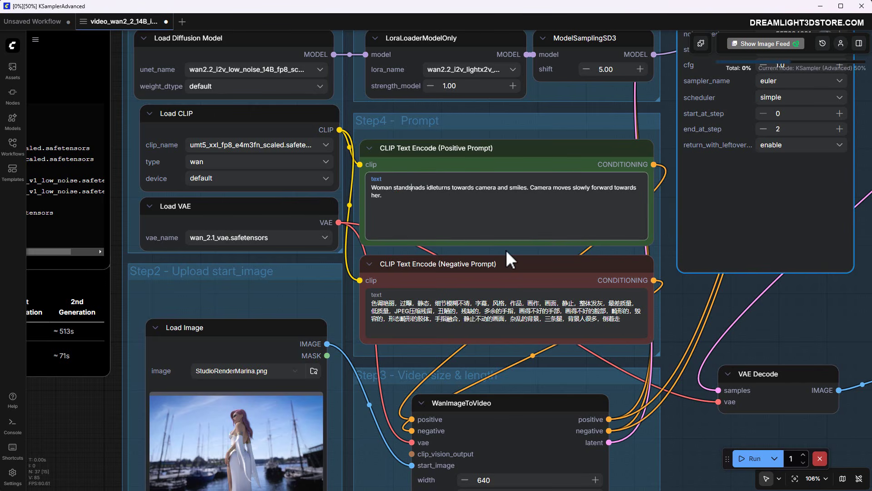
key("Delete")
key("Delete")
key("Delete")
key("Delete")
key("Delete")
key("Right")
key("Right")
key("Right")
key("Delete")
key("Delete")
key("Delete")
key("Delete")
key("Delete")
key("Delete")
key("Delete")
key("Delete")
key("Delete")
key("Delete")
key("Delete")
key("Delete")
key("Delete")
key("Delete")
key("Delete")
key("Delete")
key("Delete")
key("Delete")
key("Delete")
key("Delete")
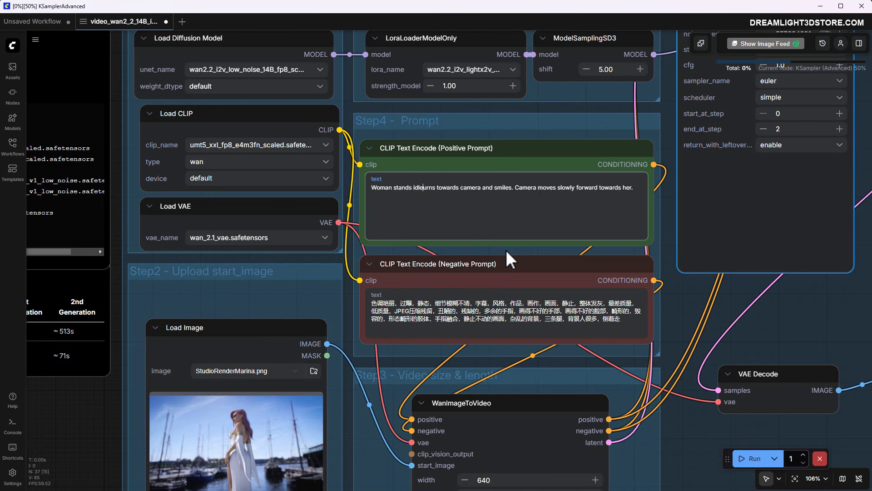
key("Delete")
key("Delete")
key("Delete")
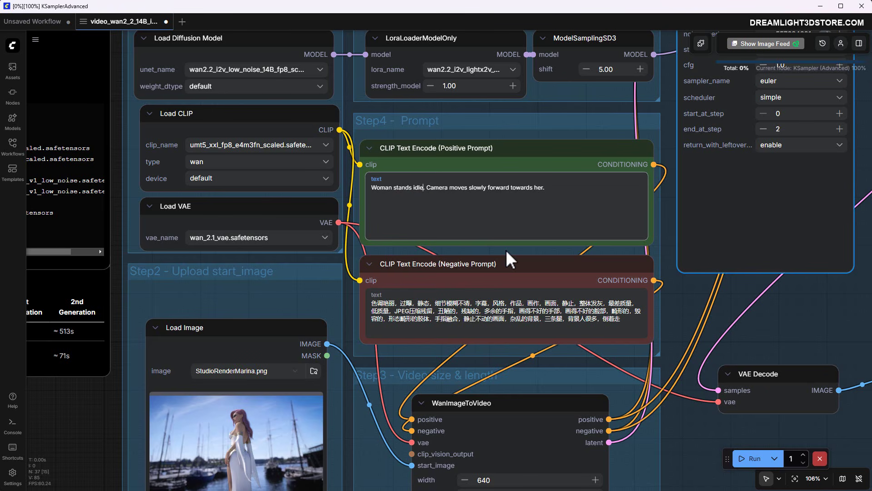
- Change the prompt's second sentence to "Camera moves slowly backwards all the time." and queue another run
key("Right")
key("Right")
key("Right")
key("Right")
key("Right")
key("Right")
key("Right")
key("Right")
key("Right")
key("Right")
key("Right")
key("Right")
key("Right")
key("Right")
key("Right")
key("Right")
key("Right")
key("Right")
key("Right")
key("Right")
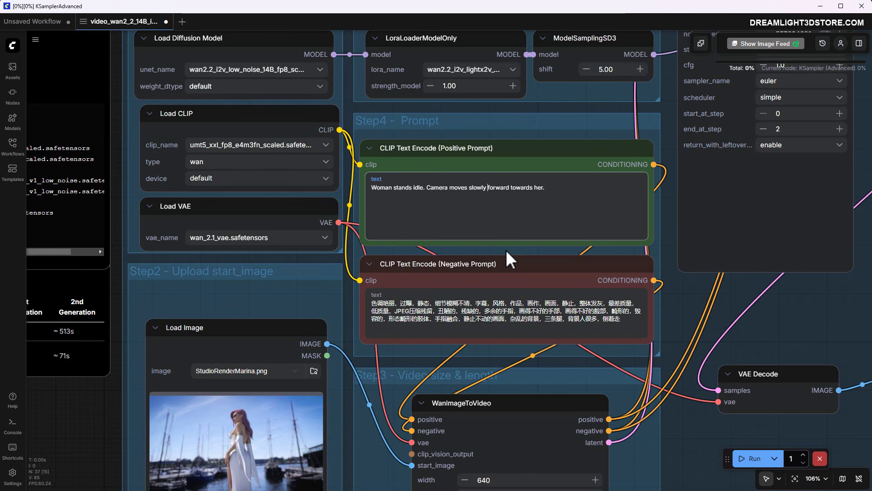
key("Right")
key("Right")
type("backward")
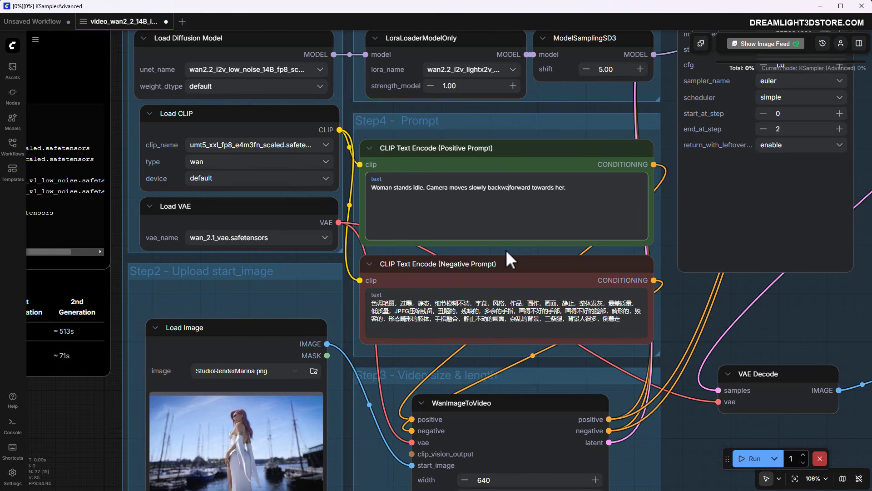
type("s all the time")
key("ctrl+Delete")
key("ctrl+Delete")
key("ctrl+Delete")
left_click(752, 459)
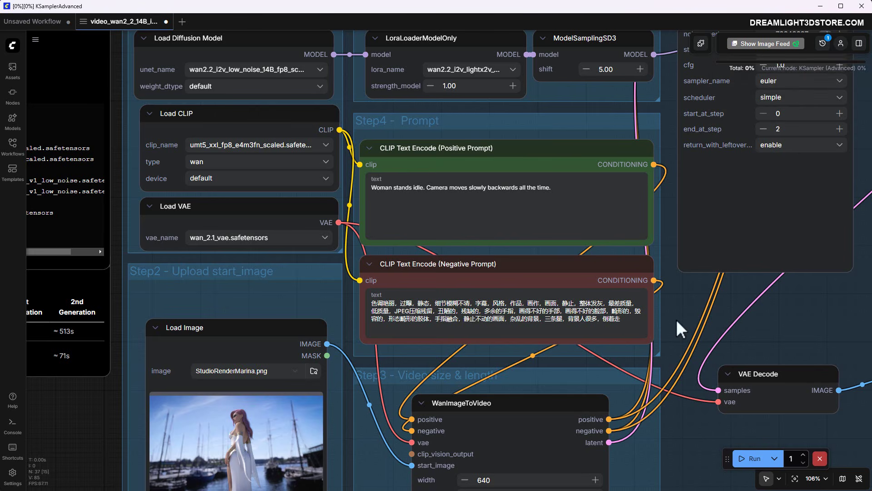
- Begin the positive prompt with "A blonde woman in red dress enters the frame from the left, and approaches the woman in the white dress."
left_click_drag(676, 319, 664, 295)
scroll(664, 296, "up", 3)
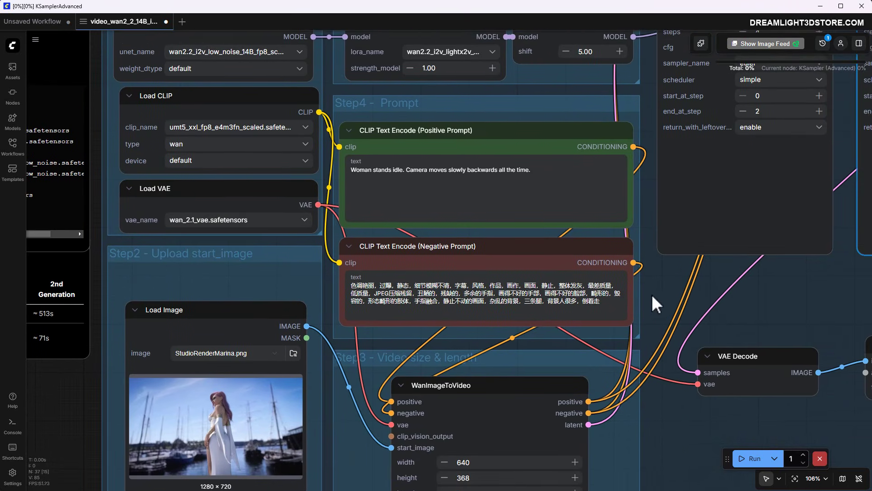
scroll(628, 291, "left", 3)
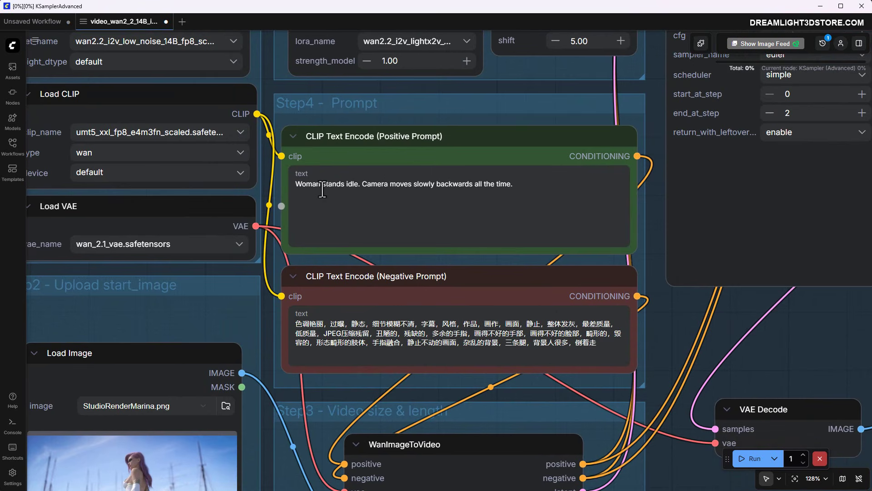
left_click(322, 187)
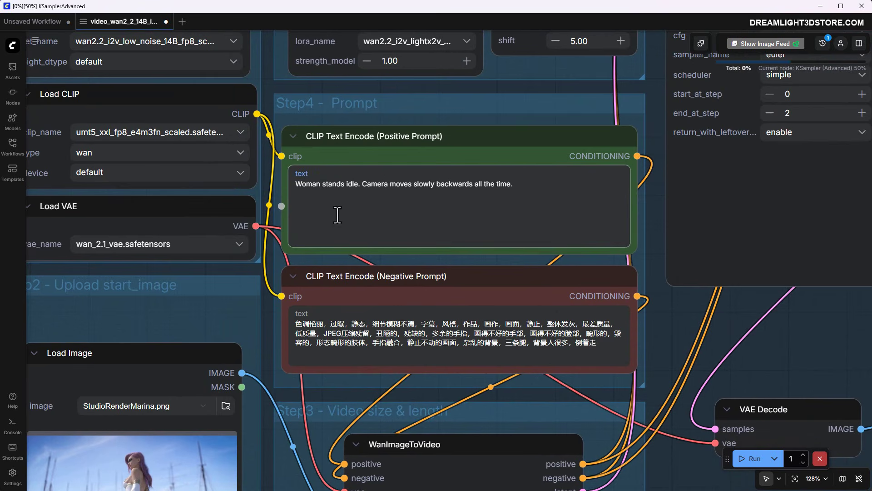
type("A ")
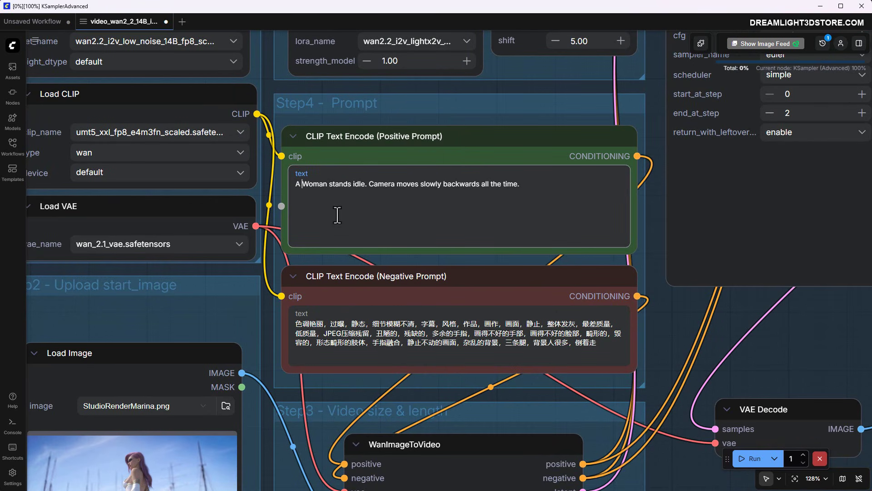
type("blonde woman in")
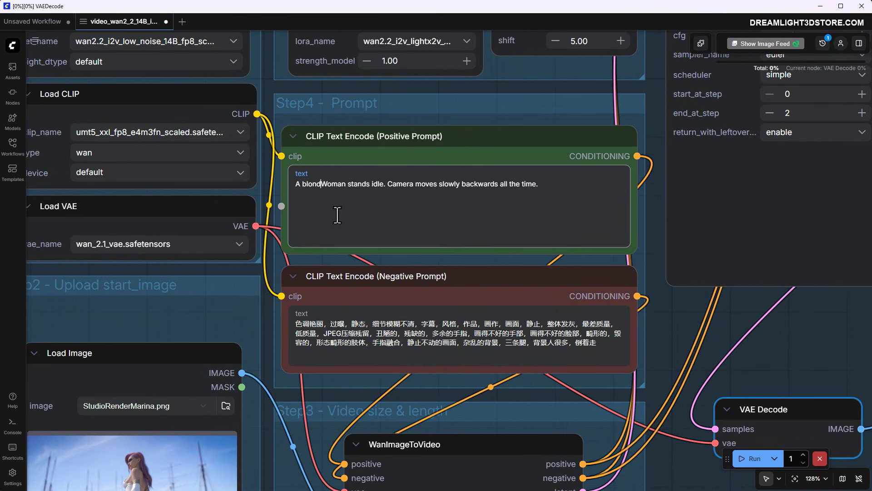
type(" red dress")
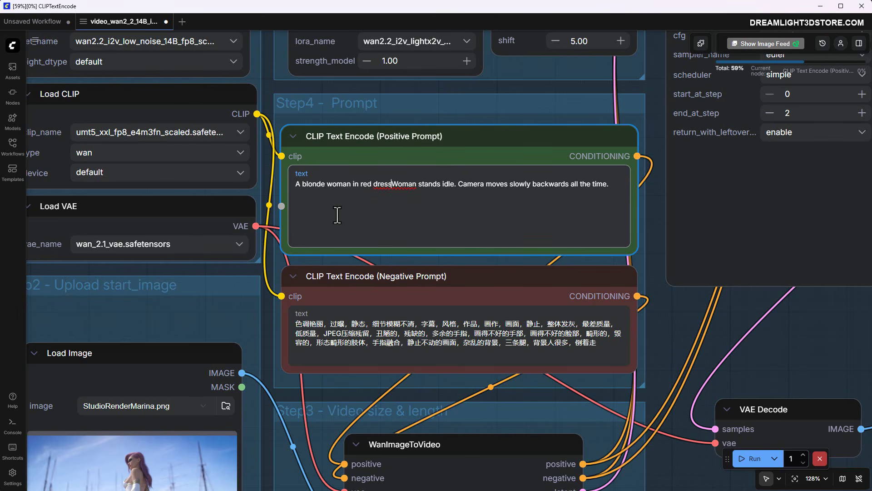
type(" enters the fr")
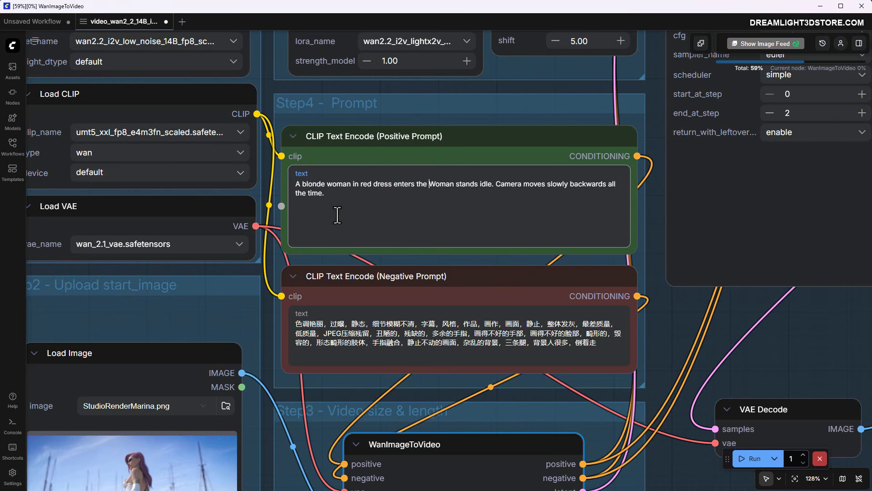
type("ame from the le")
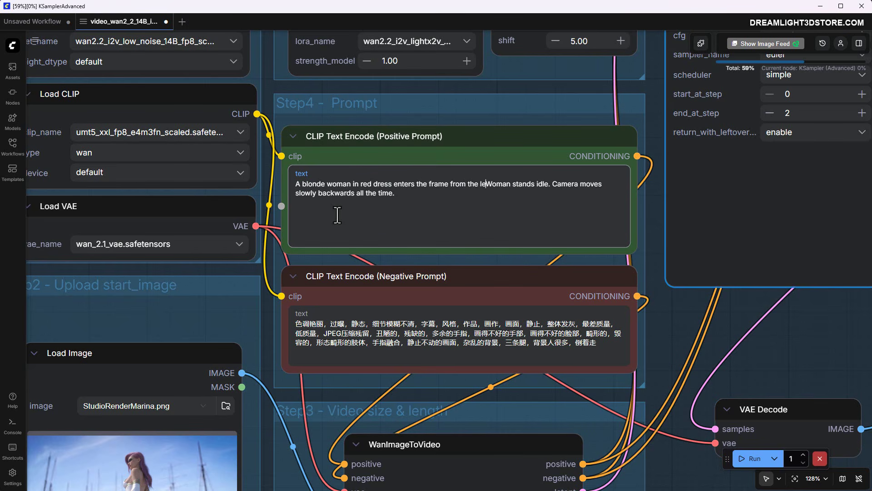
type("ft, and approache")
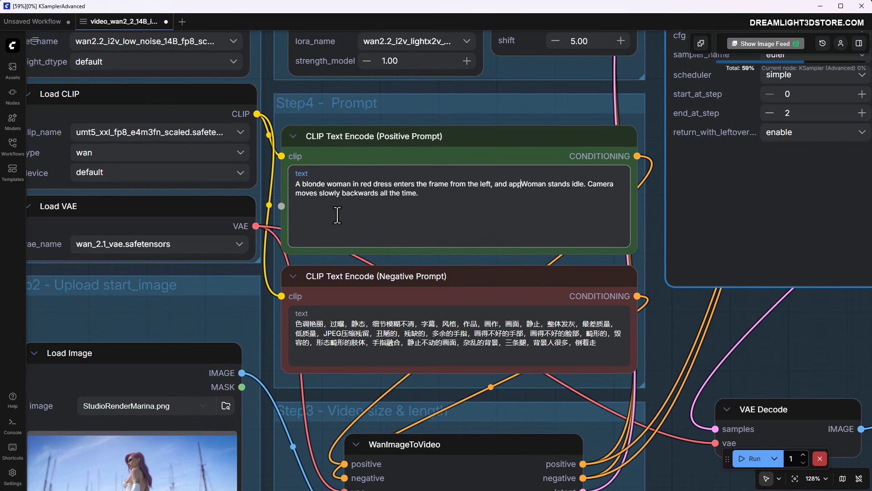
type("s the wom")
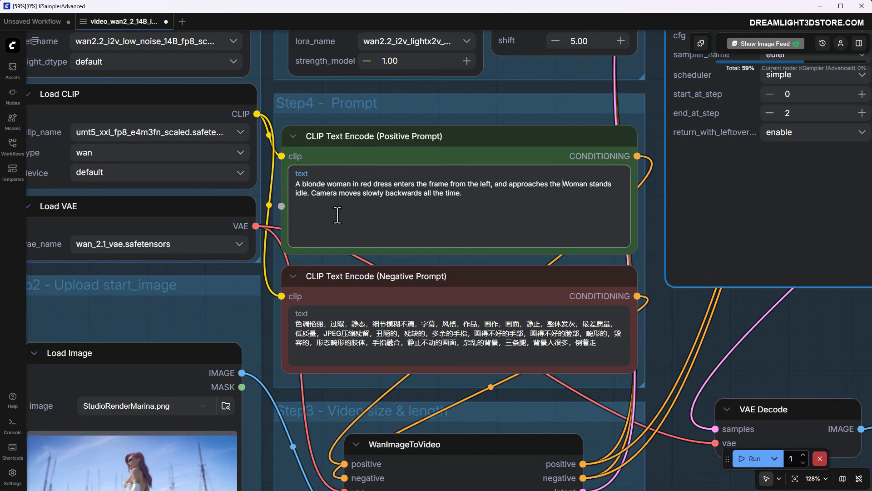
type("an in the white dress")
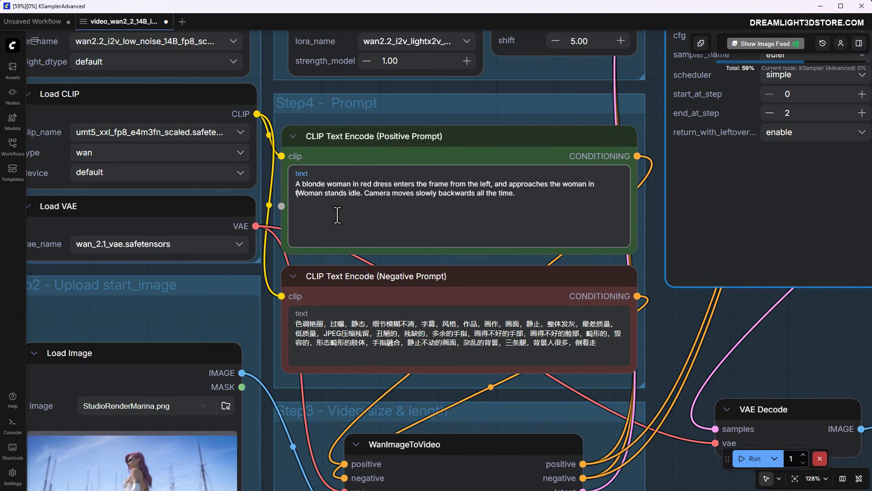
- Add the sentence "They hug and smile." to the positive prompt after the white dress sentence
type(". They hug")
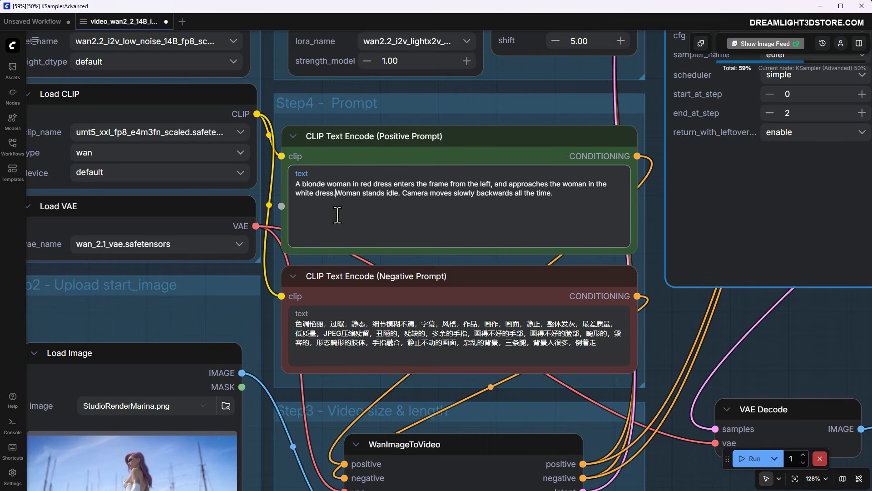
type(".")
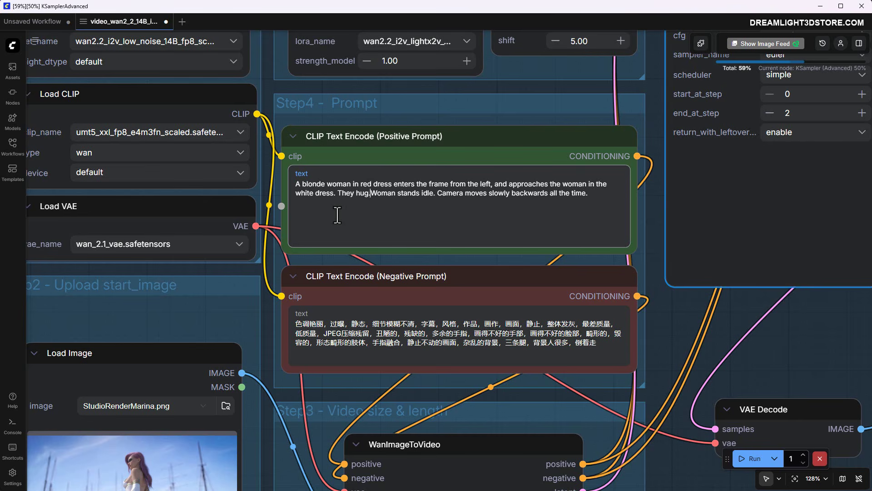
key("BackSpace")
type("and laugh.")
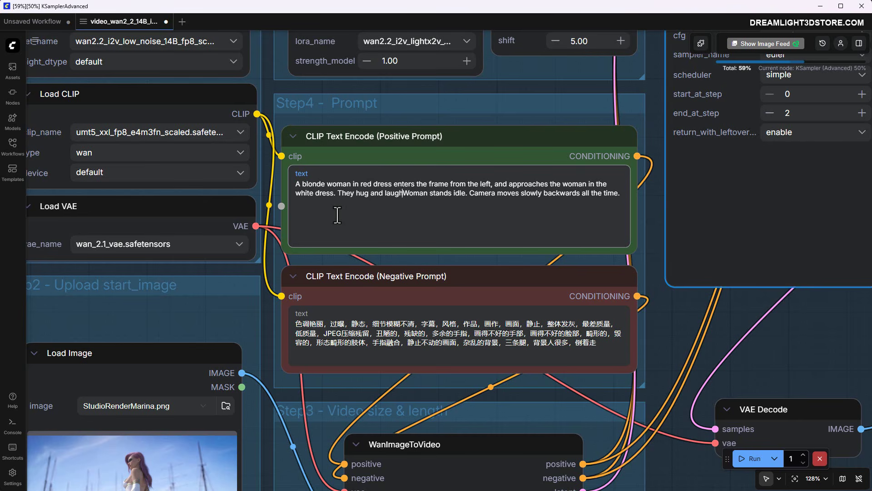
key("BackSpace")
key("BackSpace")
key("BackSpace")
key("BackSpace")
key("BackSpace")
key("BackSpace")
type("smile")
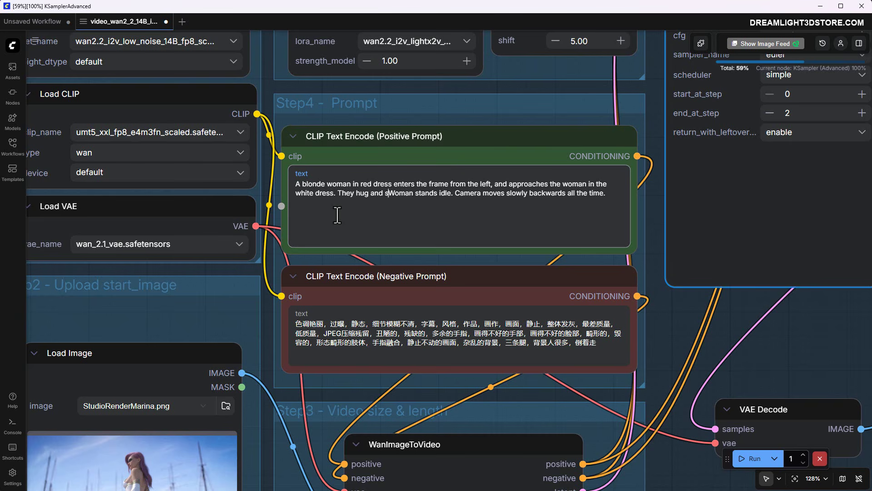
type(".")
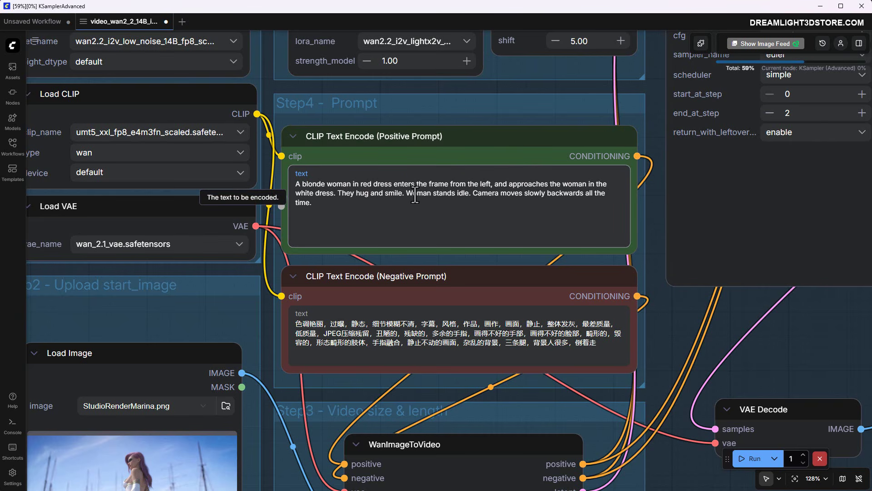
- Delete the old idle woman and backward camera sentences from the positive prompt and queue another run
left_click_drag(415, 194, 469, 196)
left_click_drag(521, 196, 595, 202)
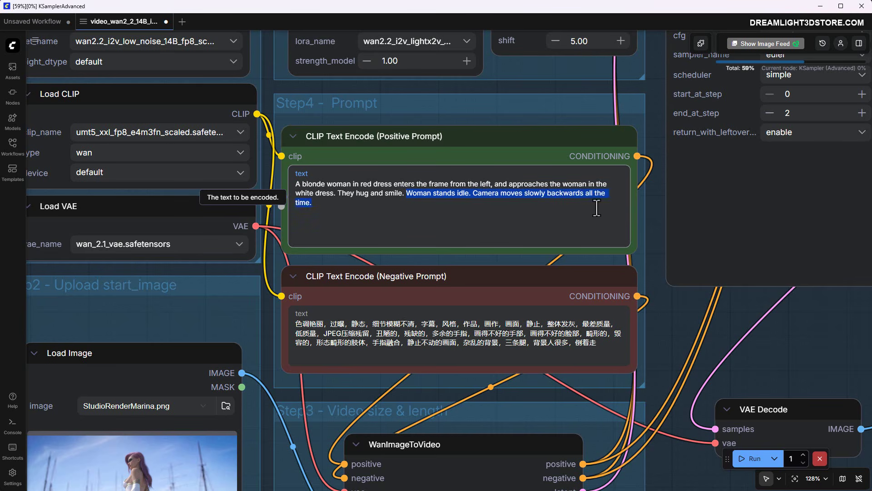
key("BackSpace")
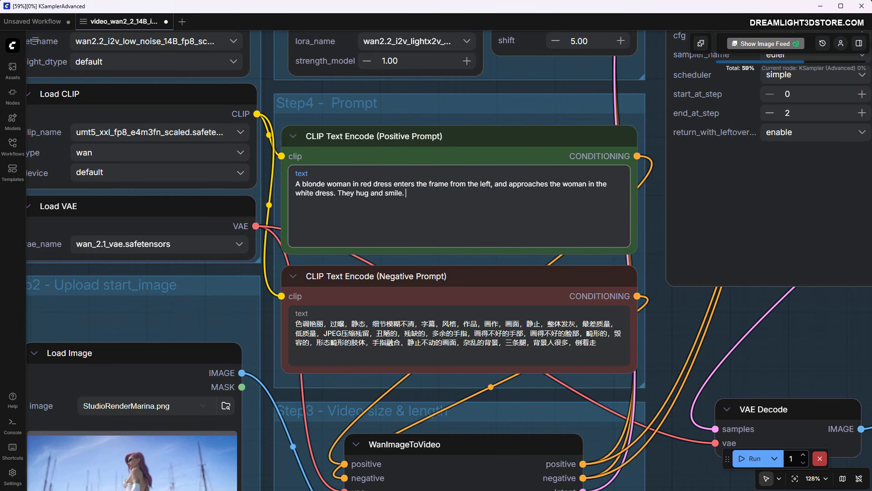
left_click(752, 458)
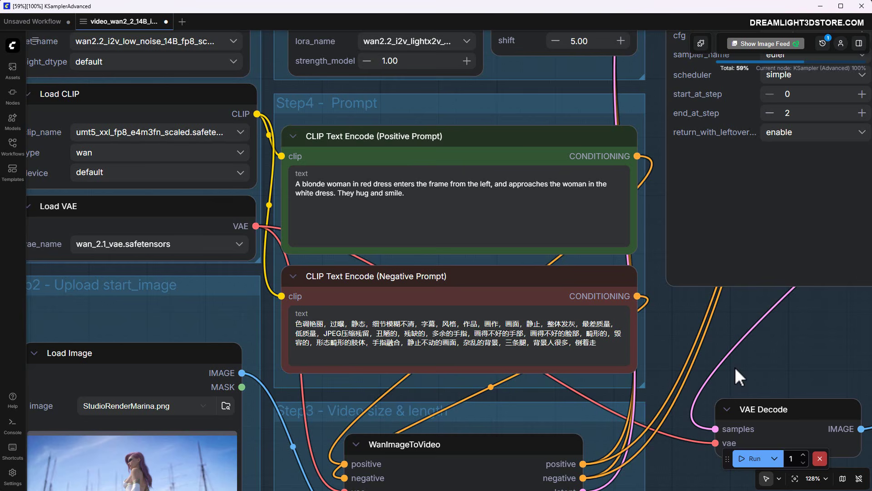
scroll(656, 315, "down", 2)
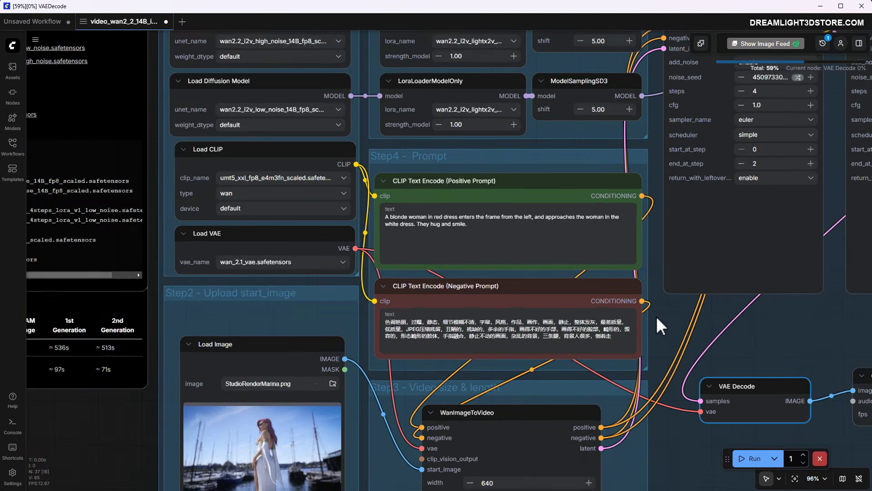
scroll(661, 328, "down", 4)
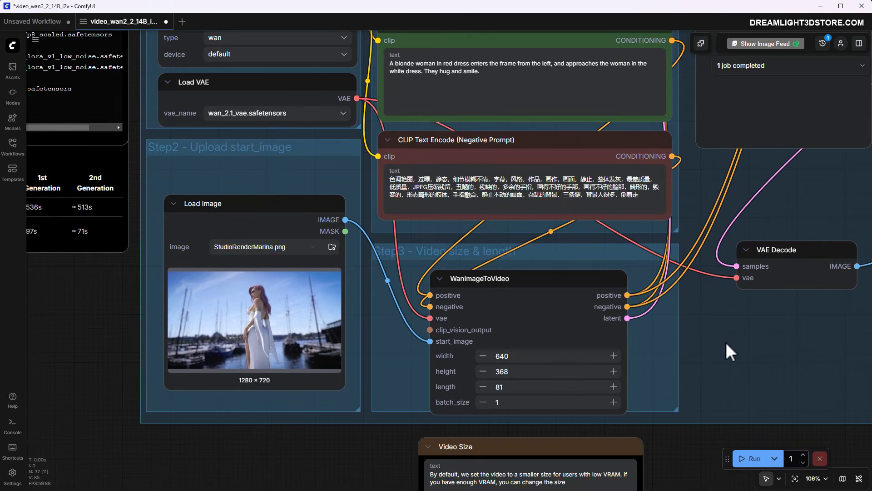
key("ctrl+Return")
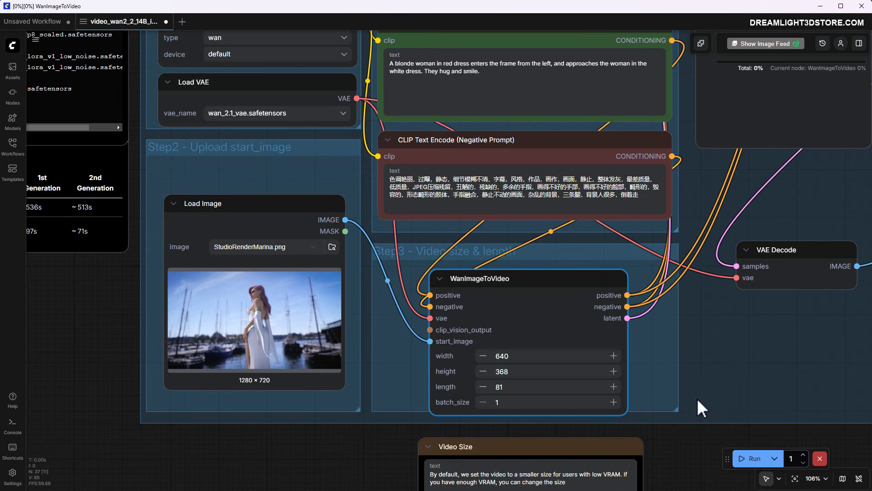
scroll(696, 398, "up", 2)
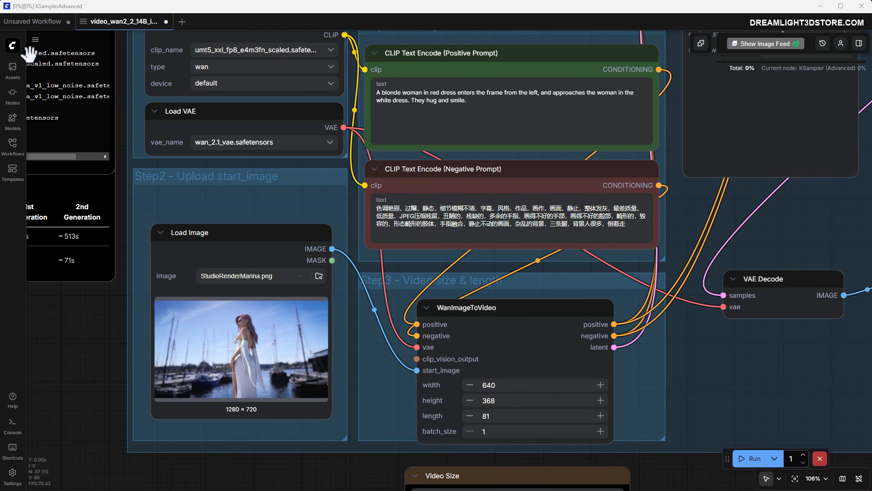
- Open the generated media assets and look through the finished videos
left_click(12, 68)
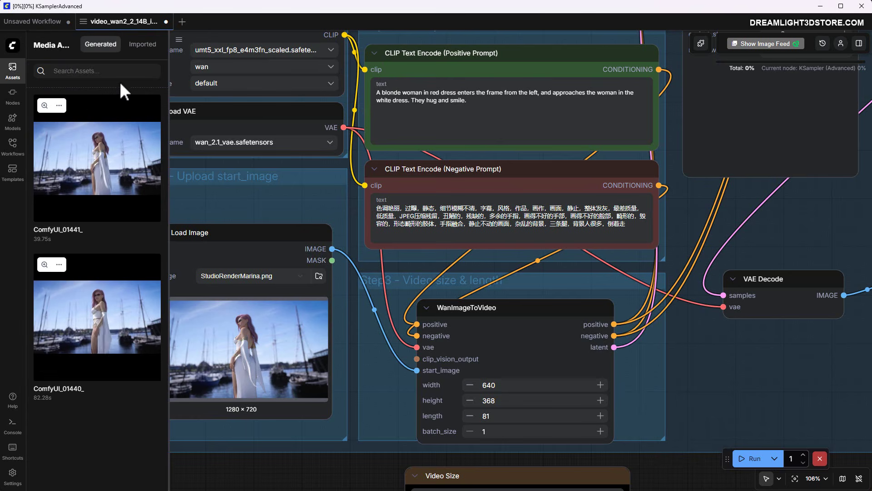
left_click(44, 358)
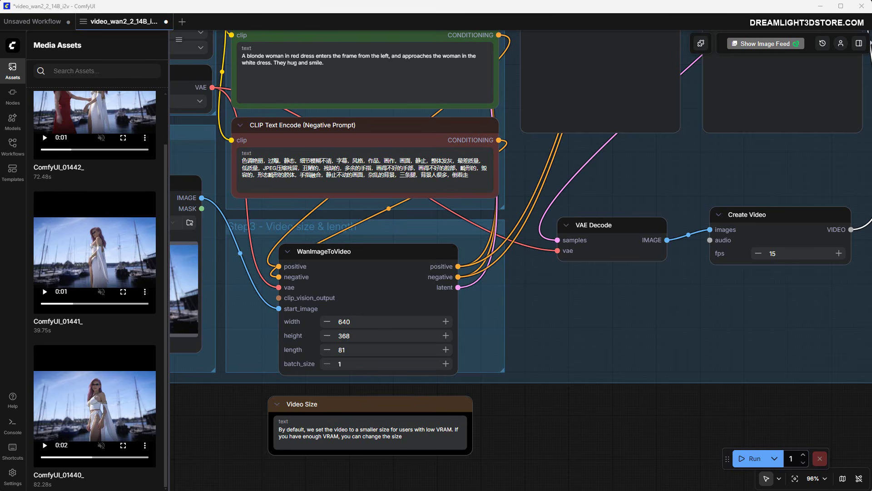
mouse_move(99, 303)
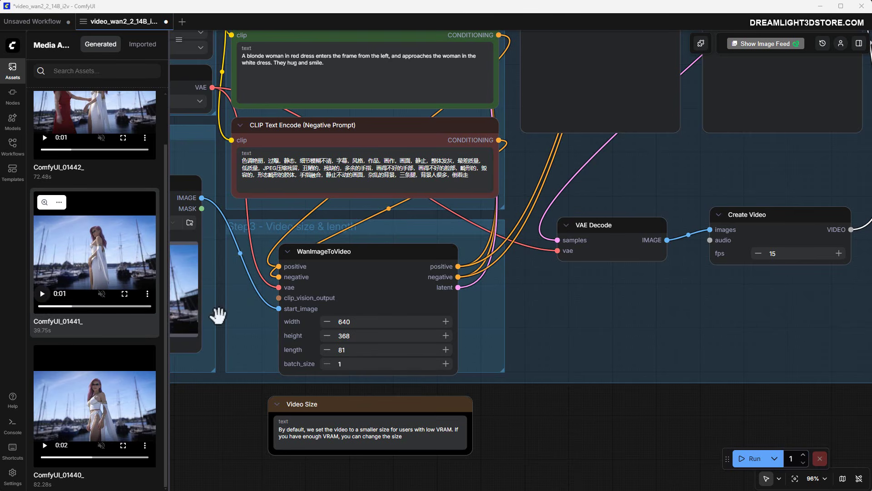
left_click_drag(729, 336, 572, 324)
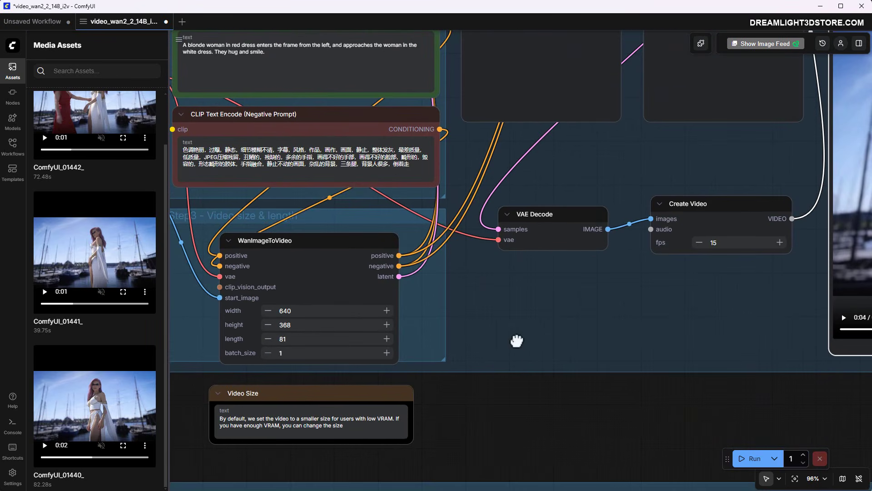
mouse_move(518, 342)
left_mouse_down()
mouse_move(568, 333)
mouse_move(513, 353)
left_mouse_up()
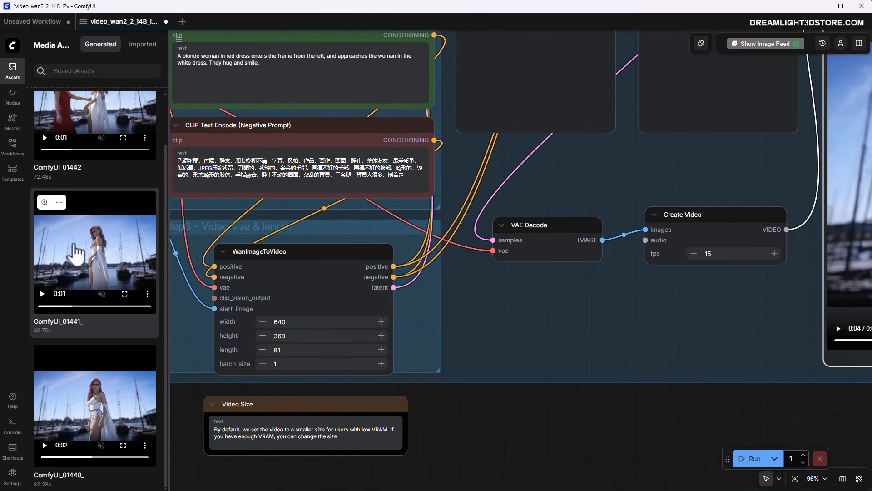
- Preview the generated video ComfyUI_01441_ enlarged and in full screen, closing each view when done
left_click(44, 202)
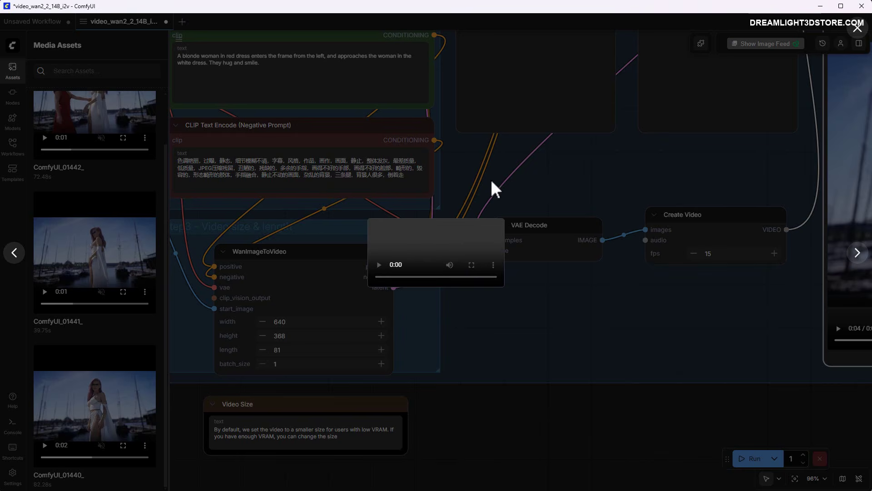
left_click(480, 331)
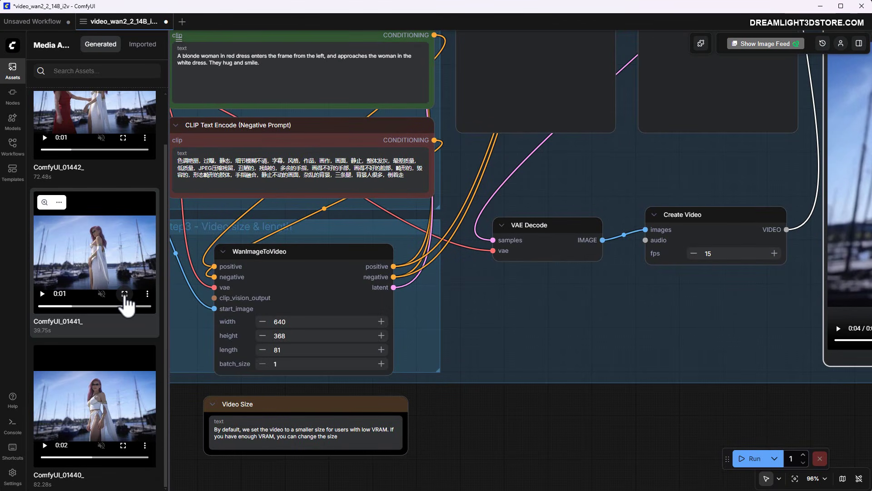
left_click(125, 294)
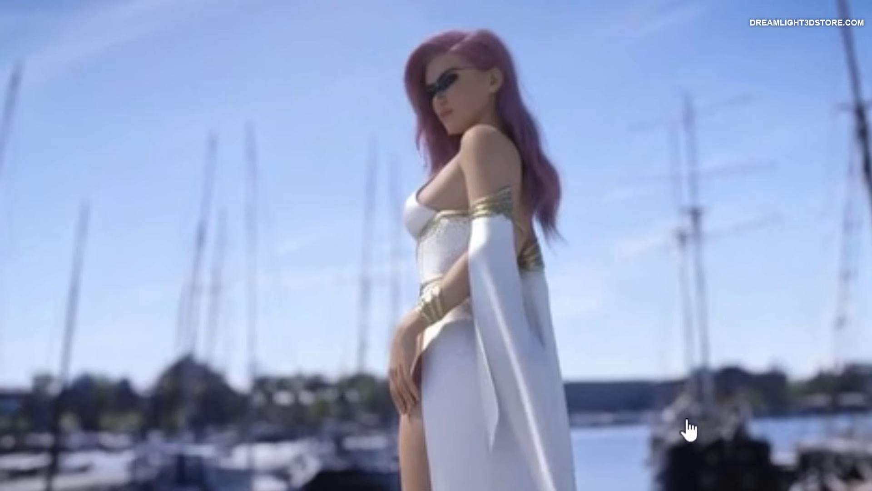
key("Escape")
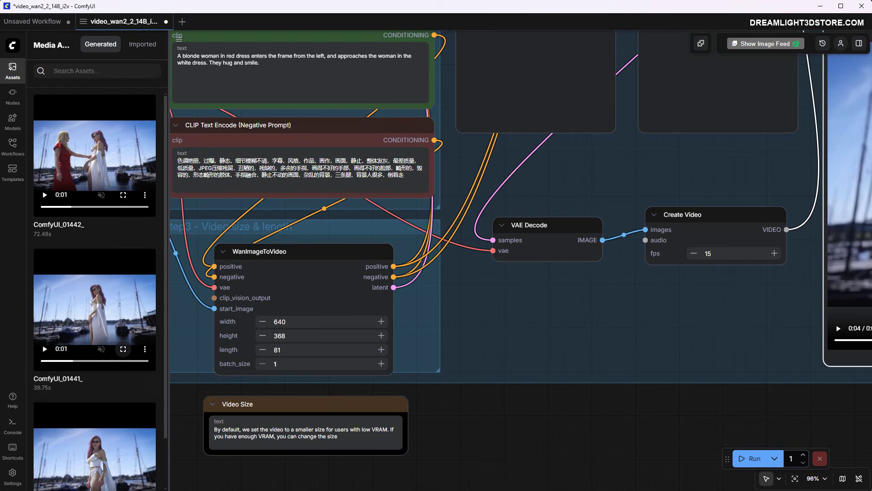
- Switch to the output video folder in File Explorer, play ComfyUI_01441_ in Media Player, and close the player
key("alt+Tab")
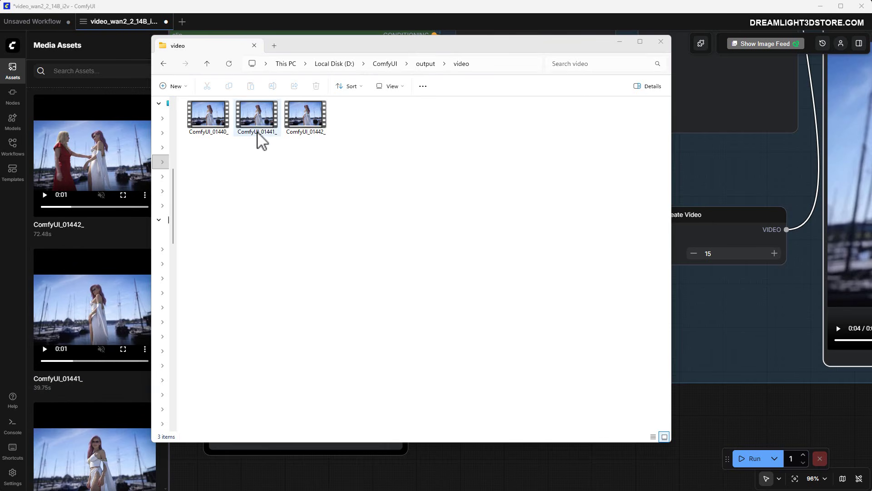
double_click(258, 119)
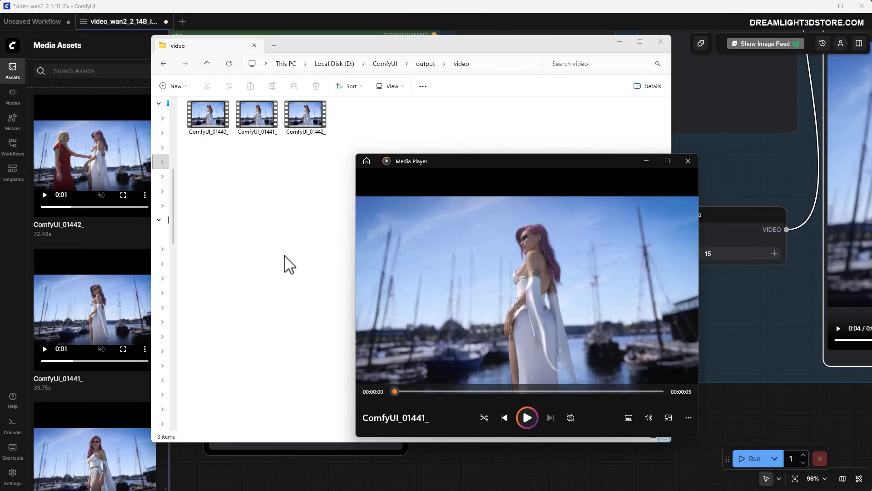
left_click(526, 417)
left_click(687, 161)
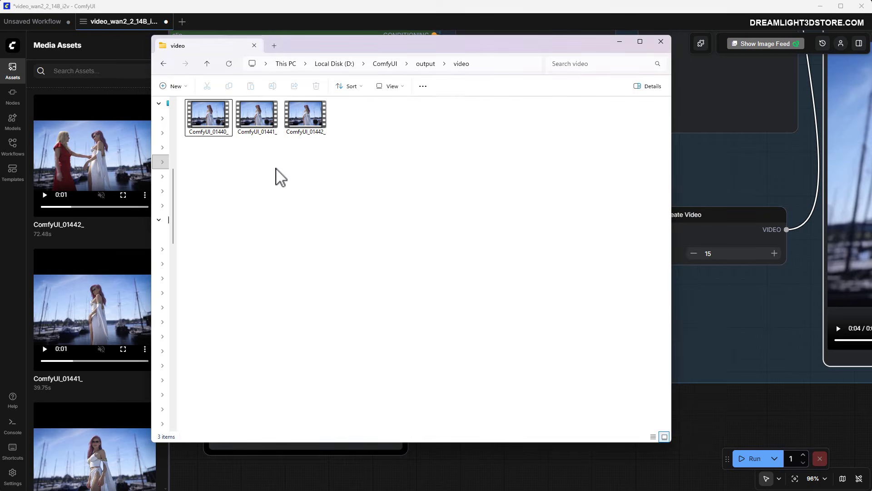
- Play the generated video ComfyUI_01440_ from the output video folder in Media Player, and close the player
scroll(91, 400, "down", 2)
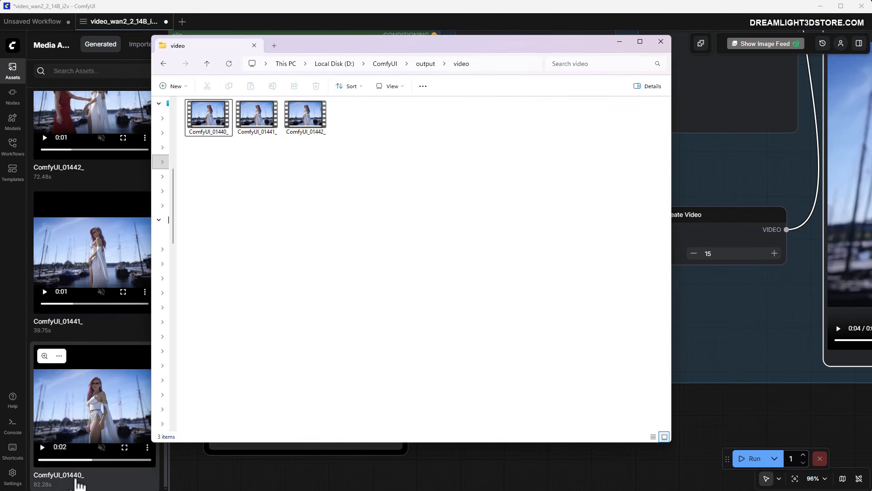
left_click(206, 115)
double_click(206, 113)
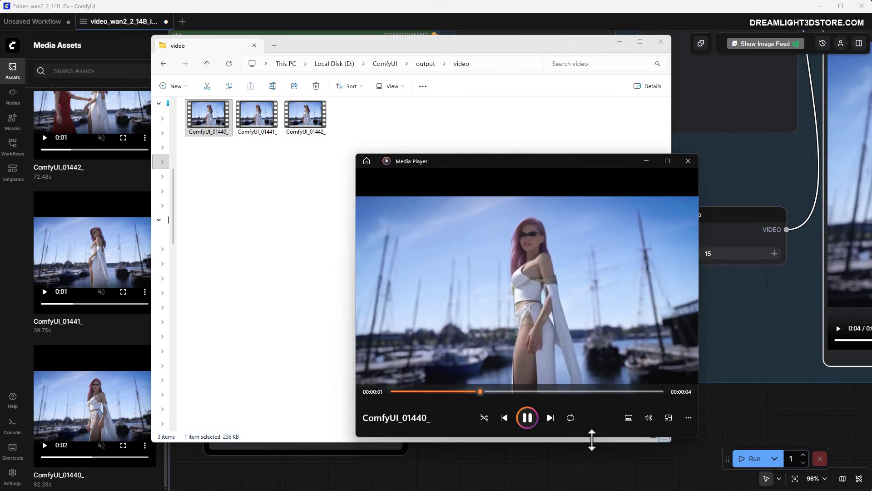
left_click(688, 161)
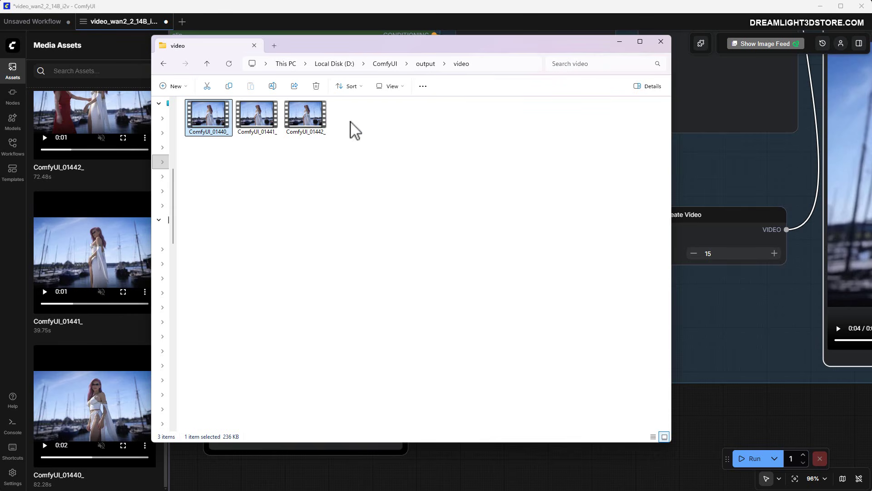
- Play ComfyUI_01442_ from the output folder in Media Player, closing the player and the File Explorer window when done
double_click(301, 114)
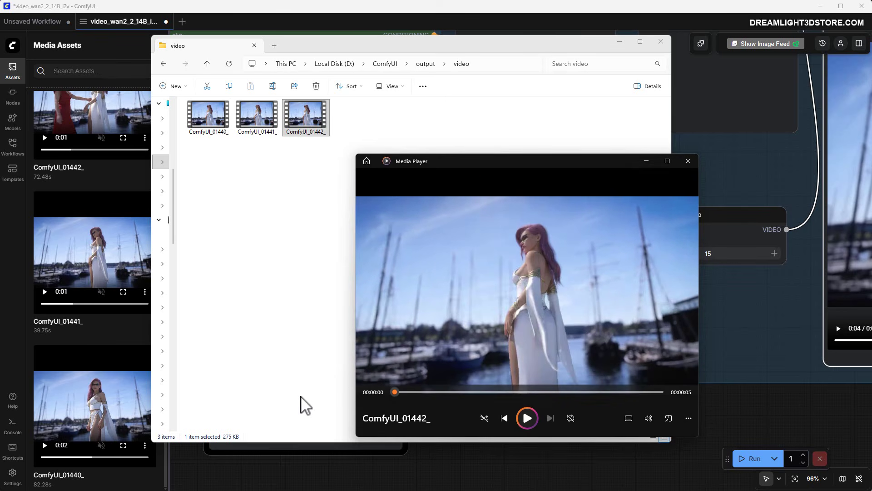
left_click(536, 418)
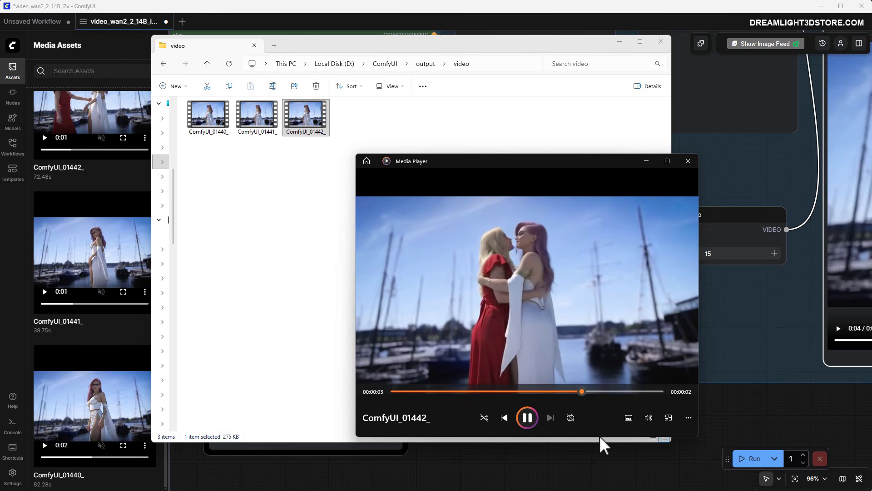
left_click(684, 163)
left_click(661, 41)
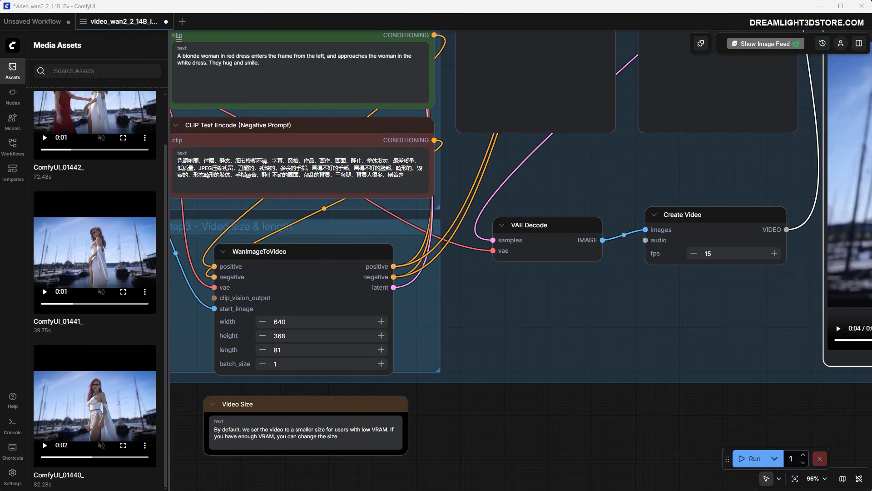
- Load StudioRender2 from the DAZ Renders folder as the start image in the Load Image node
left_click_drag(493, 321, 744, 322)
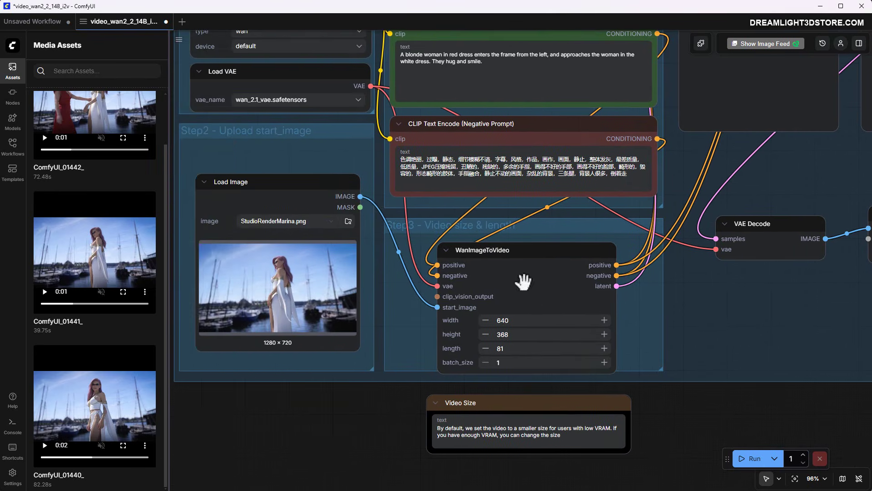
left_click(349, 221)
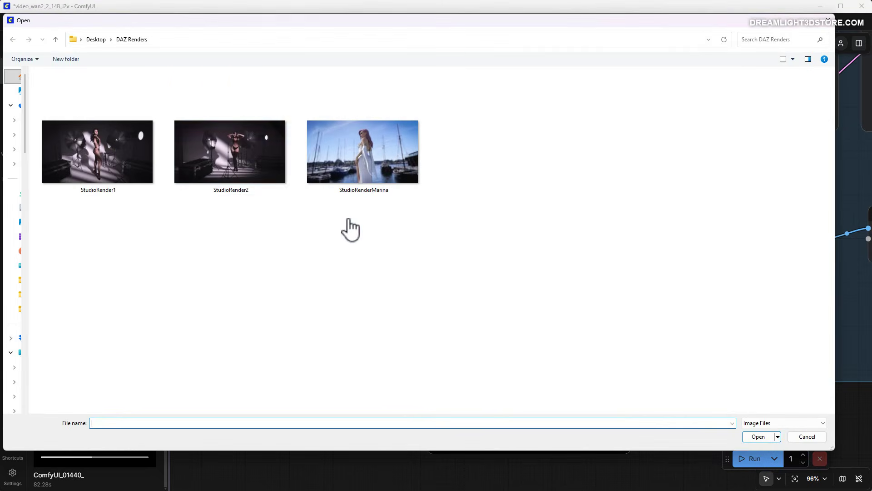
left_click(242, 173)
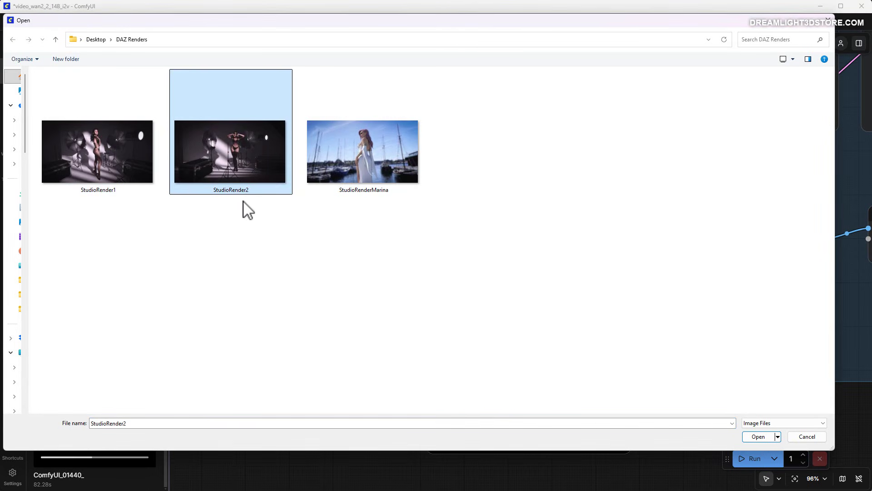
left_click(758, 436)
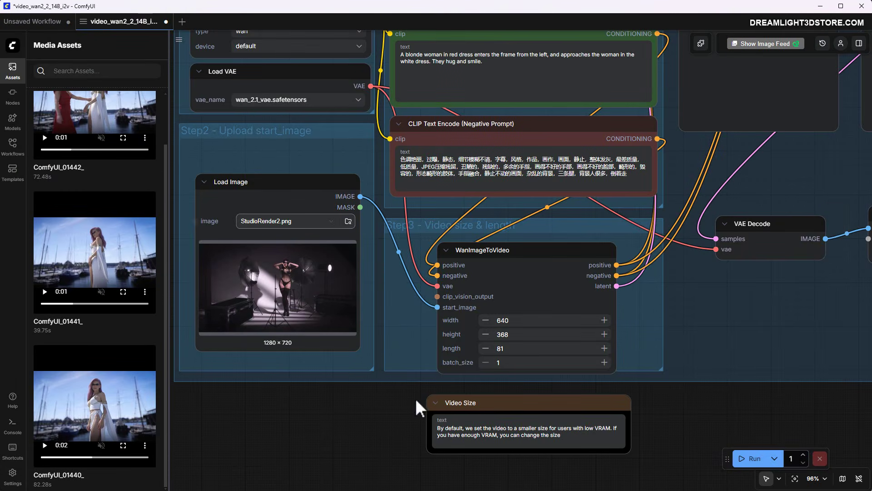
- Set the WanImageToVideo node's width to 1280 and its height to 720
left_click_drag(372, 397, 331, 432)
left_click(500, 331)
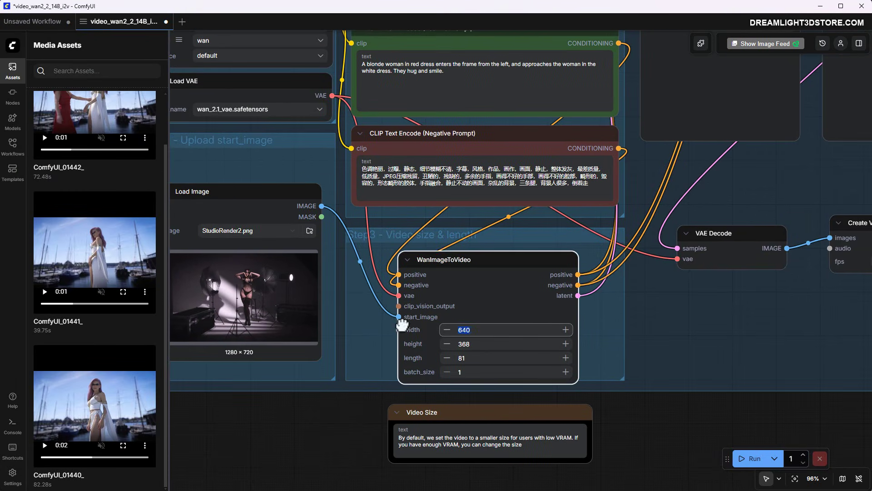
type("1280")
key("Tab")
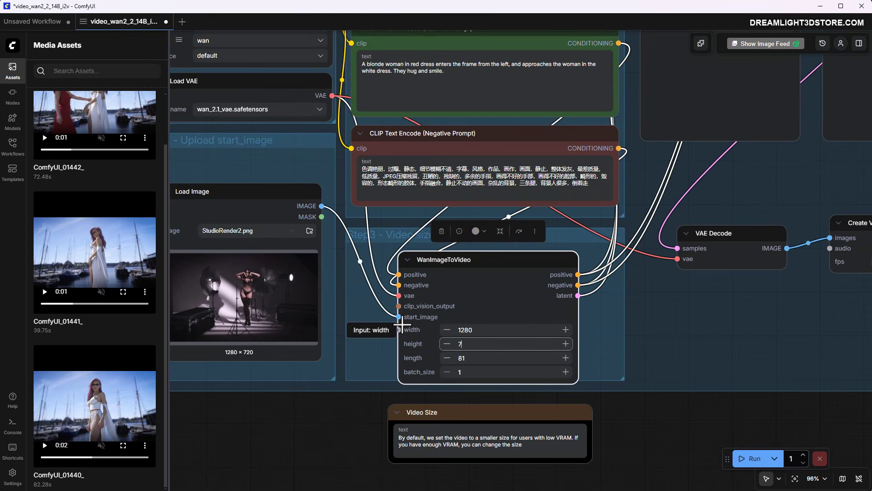
type("720")
- Replace the positive prompt with "The woman makes cool fashion type poses and looks confident and sexy. Camera orbits around her to the left." and run it
left_click_drag(582, 314, 777, 410)
left_click_drag(757, 274, 731, 309)
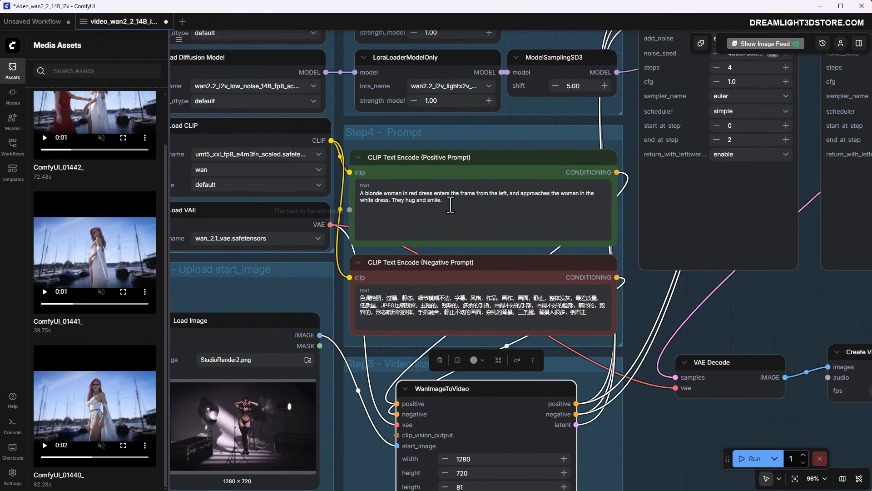
left_click_drag(452, 204, 361, 193)
key("BackSpace")
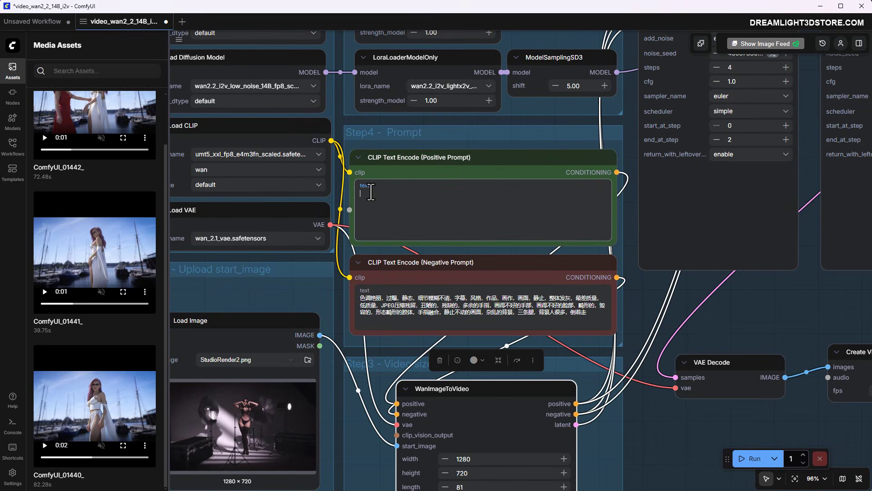
type("The")
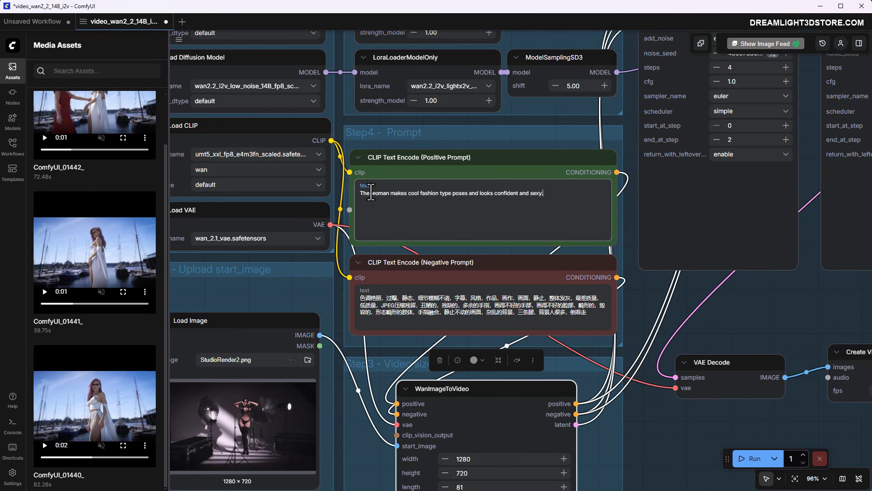
type("C")
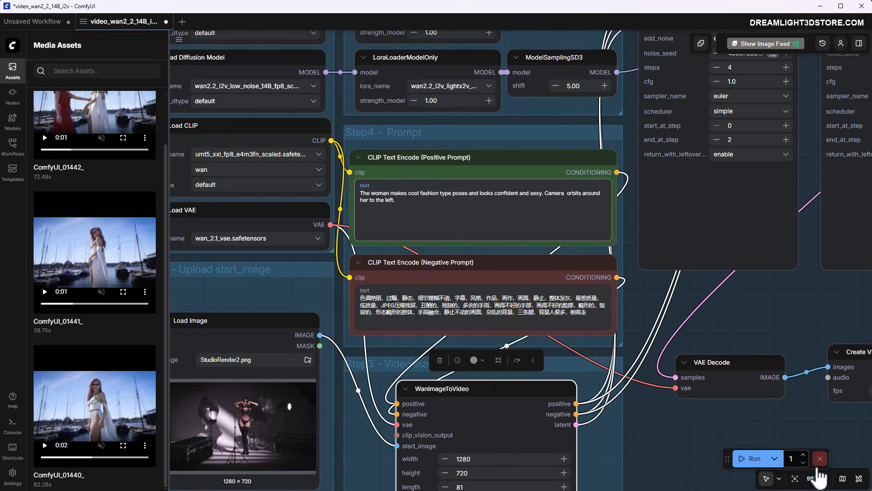
left_click(752, 459)
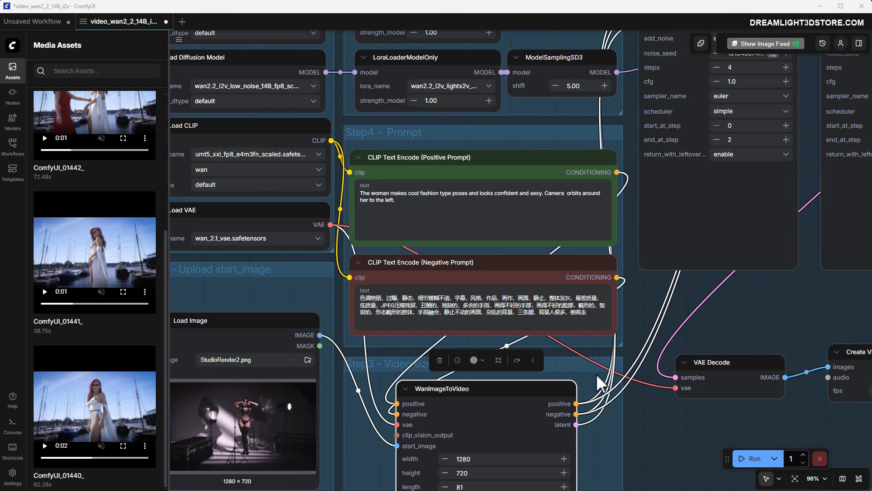
- Look through the generated media assets up to the newest video, ComfyUI_01443_, and hide the asset list
left_click_drag(731, 327, 535, 318)
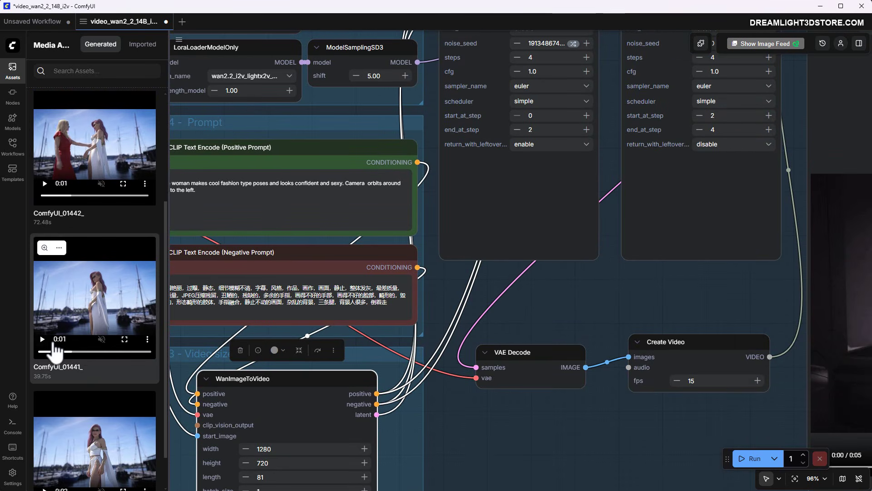
mouse_move(68, 361)
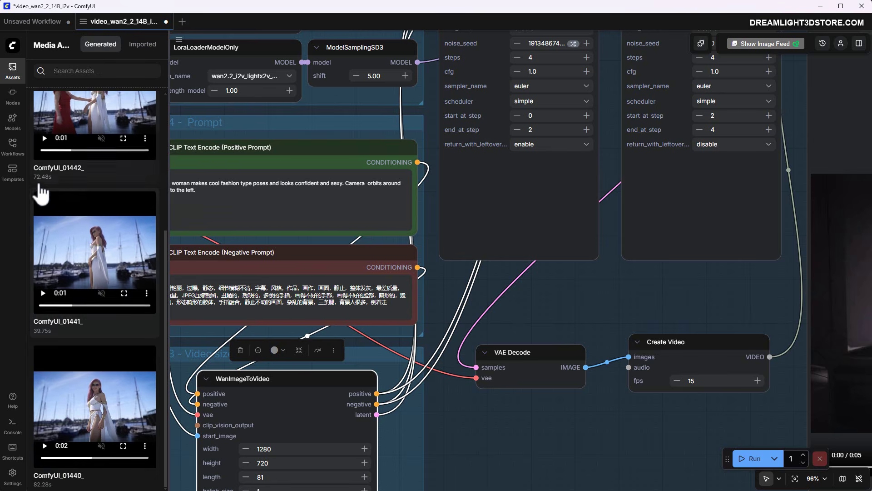
scroll(68, 204, "up", 5)
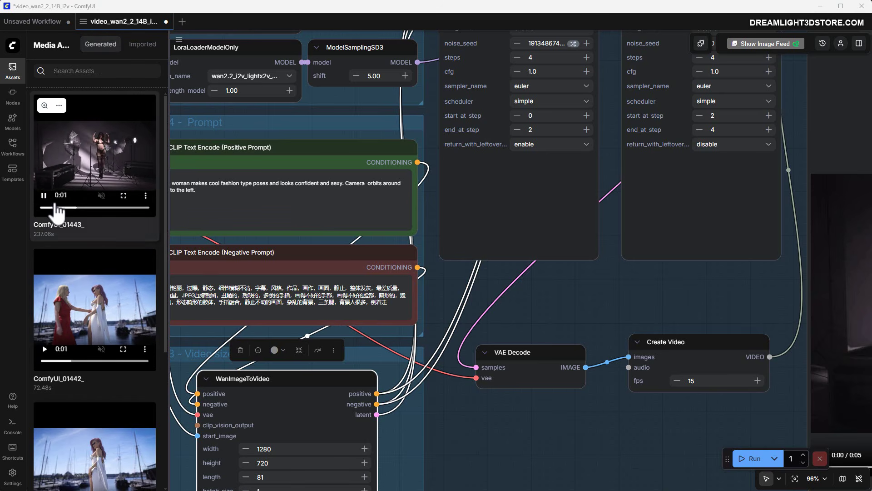
left_click(13, 68)
- Enlarge the video preview in the Save Video node and play the new 1280 × 720 video
left_click_drag(577, 286, 62, 288)
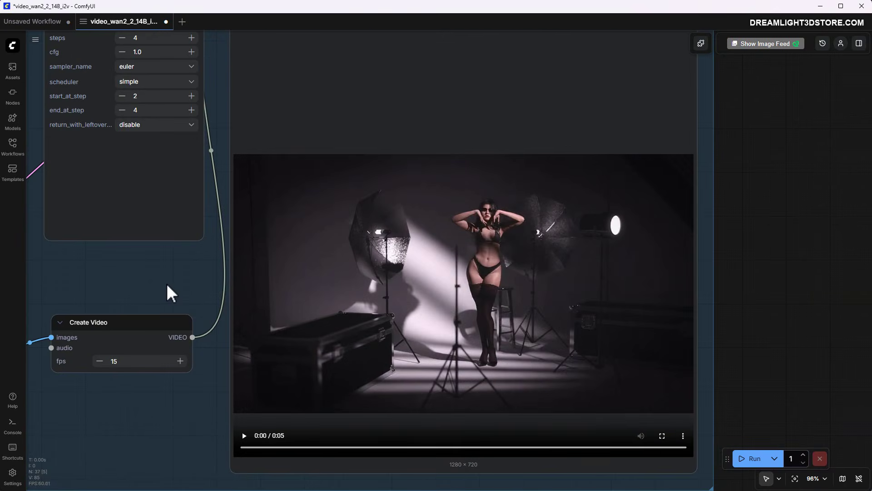
scroll(173, 293, "up", 5)
left_click_drag(171, 290, 107, 247)
scroll(92, 267, "down", 2)
scroll(91, 236, "down", 1)
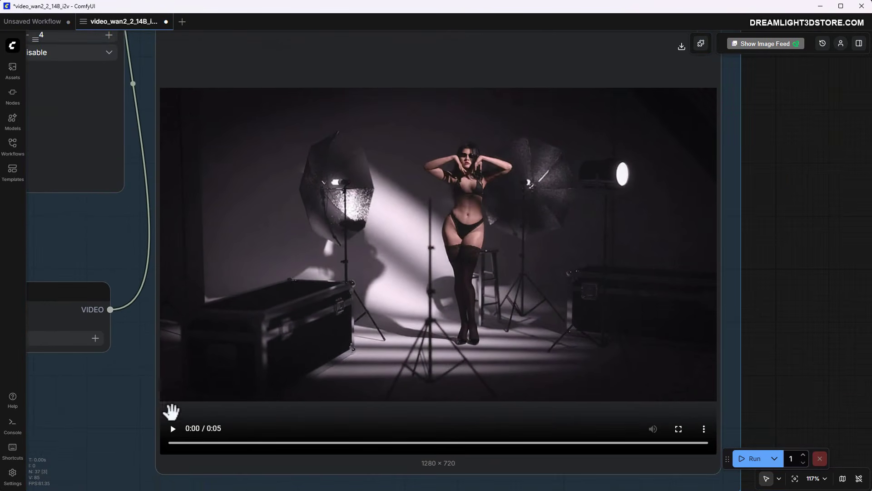
left_click(173, 429)
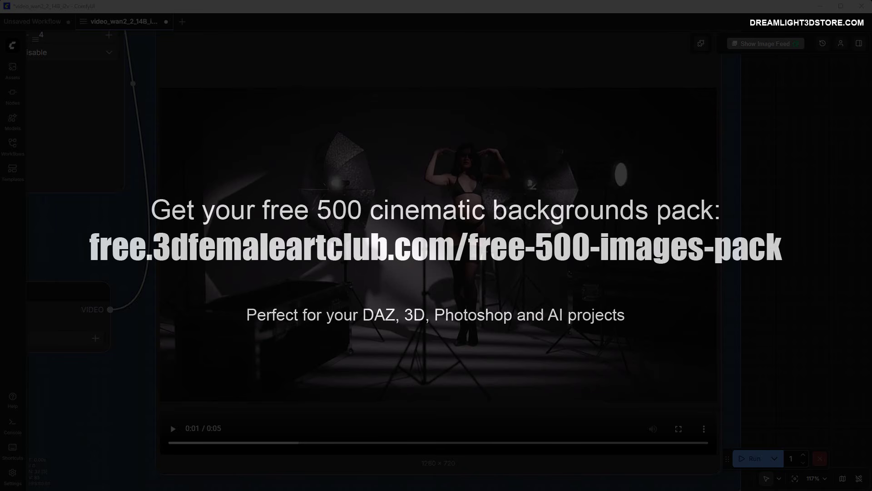
scroll(95, 427, "down", 2)
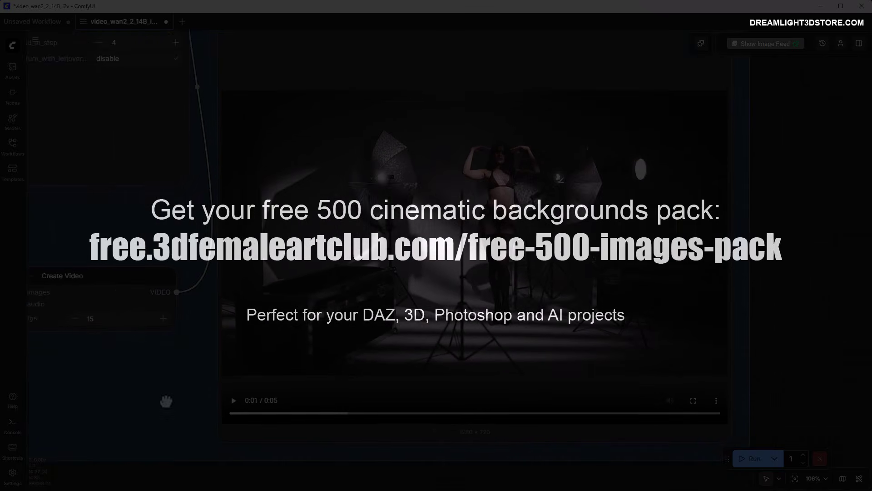
left_click_drag(157, 420, 381, 420)
scroll(278, 424, "down", 2)
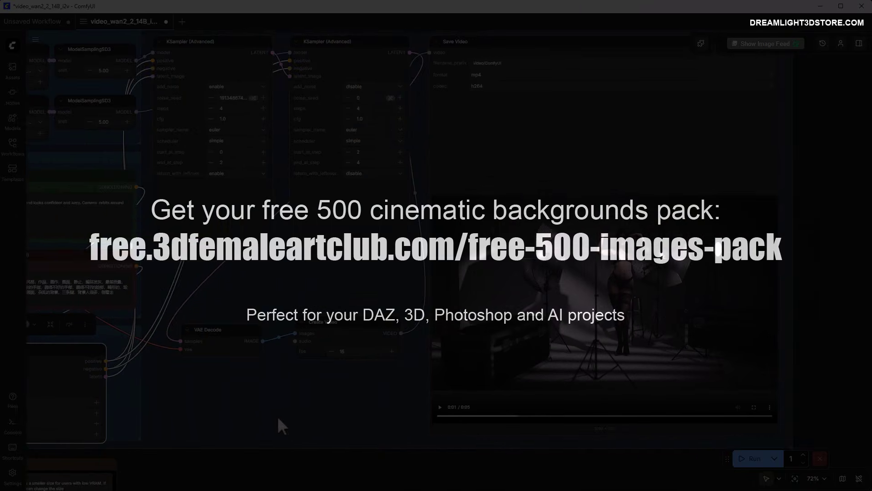
left_click_drag(278, 424, 198, 430)
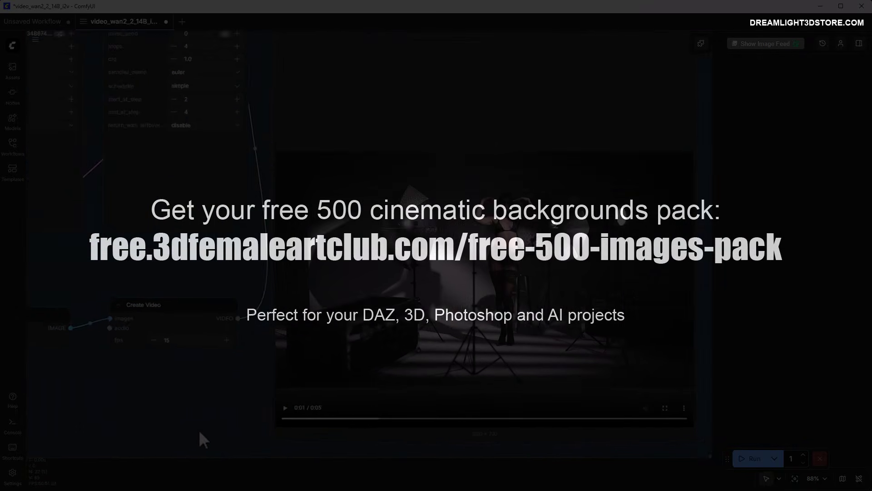
scroll(198, 429, "up", 3)
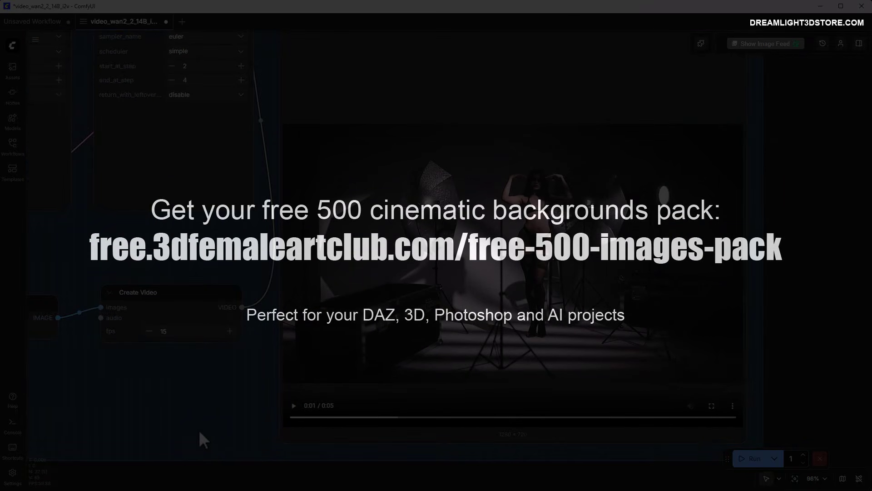